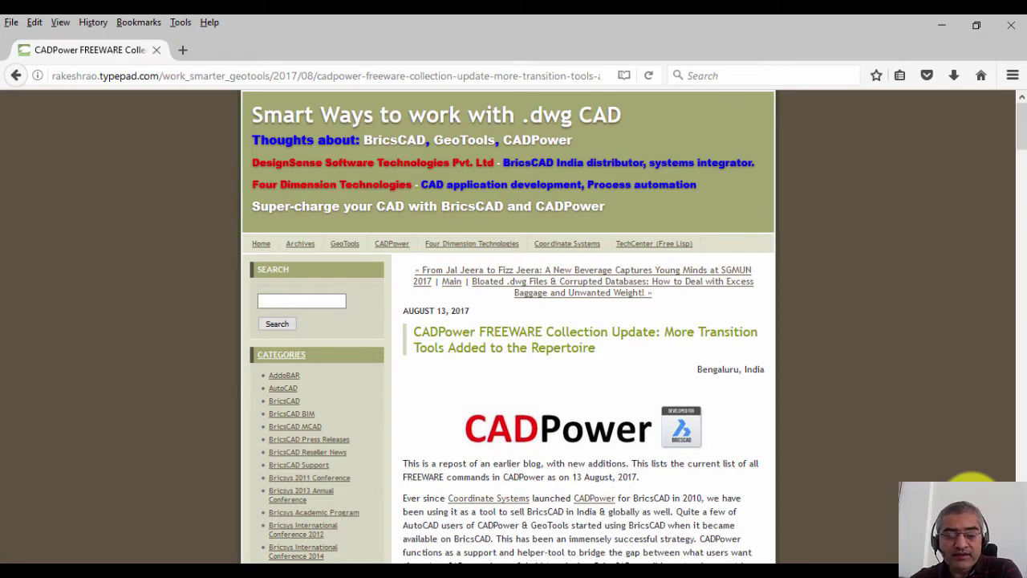
Read the introduction of the CADPower freeware blog post down to the FILTER command entry
{"action": "scroll", "coordinate": [513, 321], "scroll_direction": "down", "scroll_amount": 2}
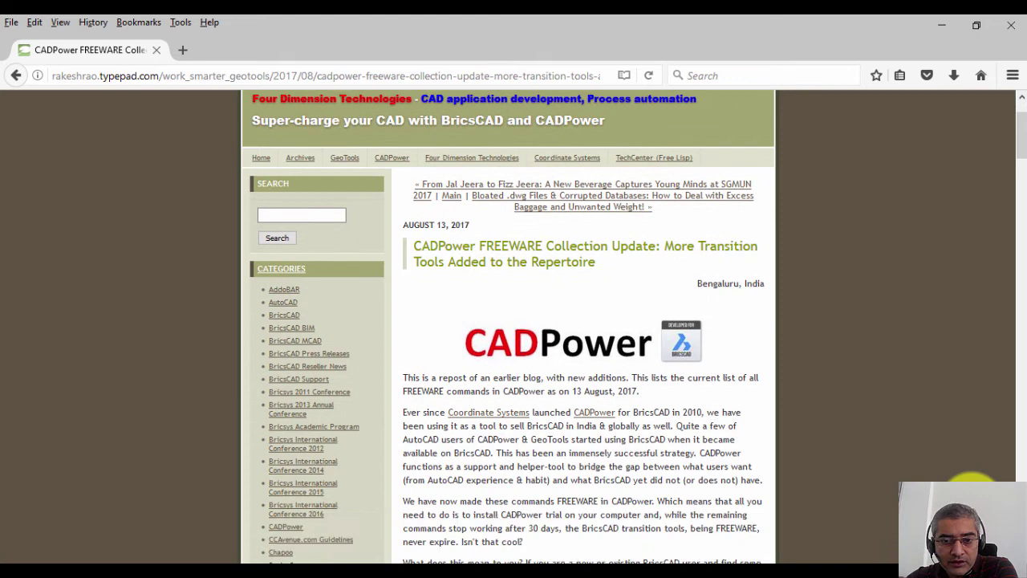
{"action": "scroll", "coordinate": [509, 328], "scroll_direction": "down", "scroll_amount": 1}
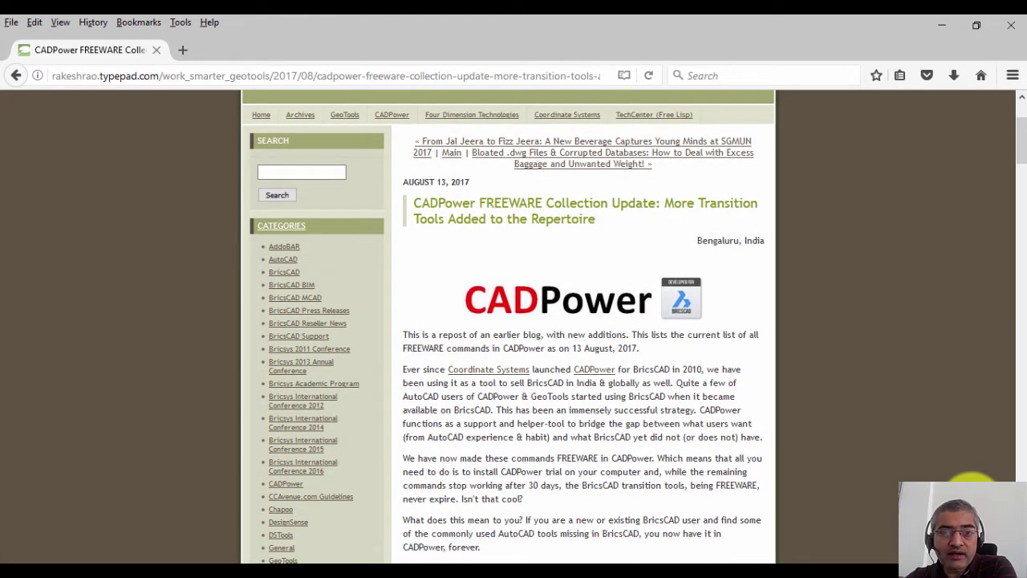
{"action": "scroll", "coordinate": [509, 328], "scroll_direction": "down", "scroll_amount": 1}
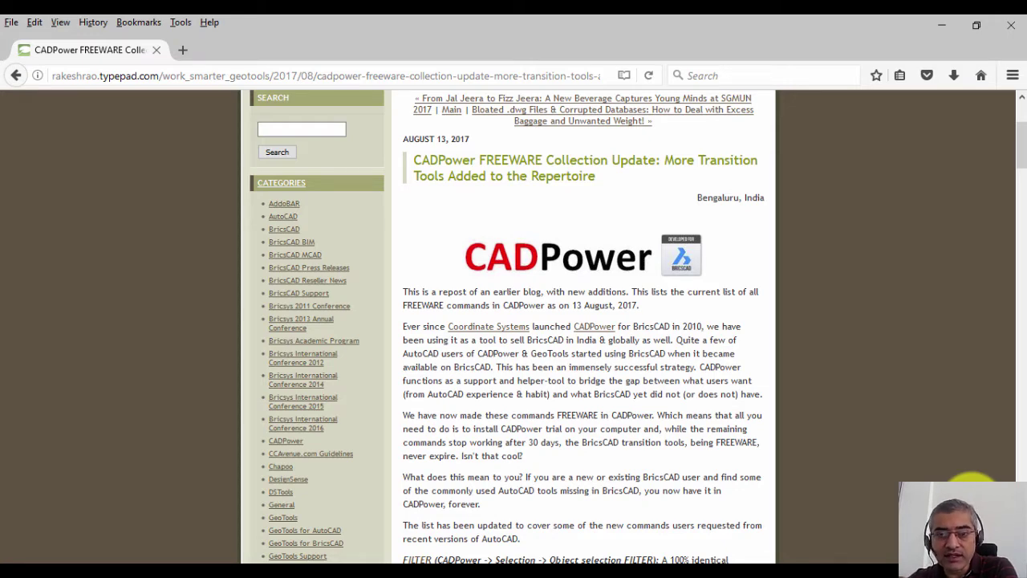
{"action": "scroll", "coordinate": [507, 327], "scroll_direction": "down", "scroll_amount": 2}
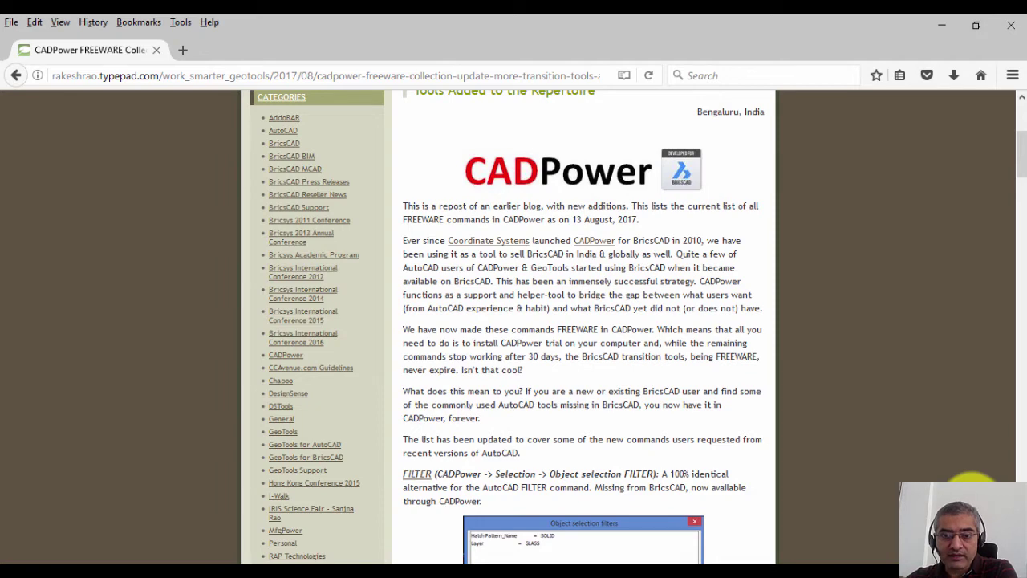
{"action": "scroll", "coordinate": [513, 327], "scroll_direction": "down", "scroll_amount": 4}
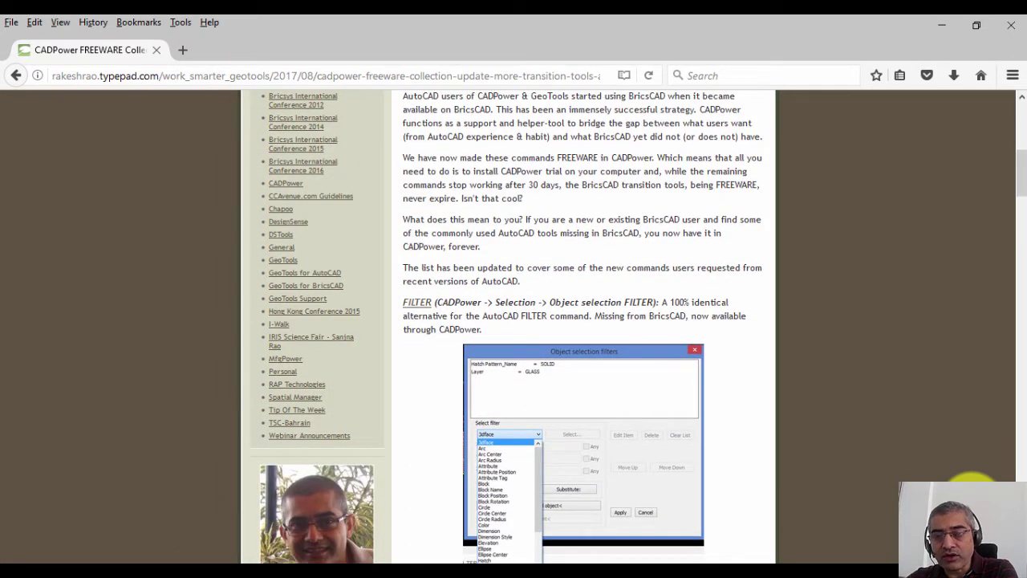
{"action": "scroll", "coordinate": [513, 327], "scroll_direction": "down", "scroll_amount": 1}
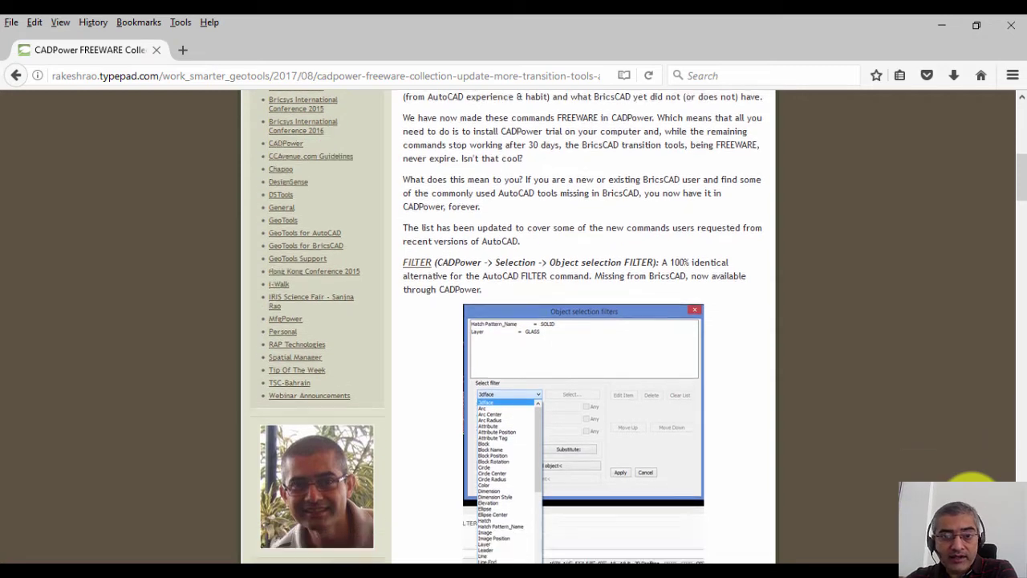
{"action": "scroll", "coordinate": [513, 327], "scroll_direction": "down", "scroll_amount": 1}
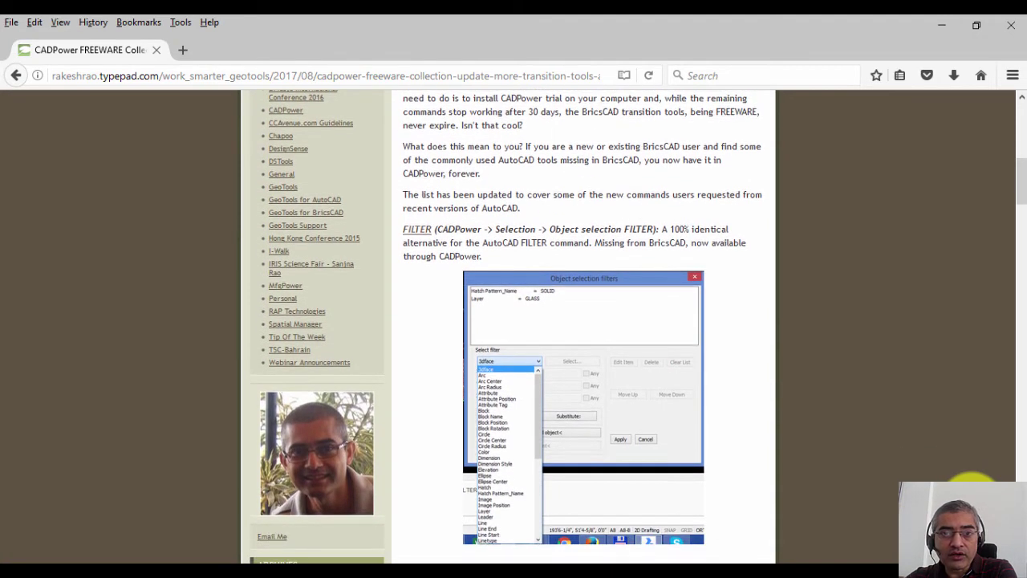
{"action": "scroll", "coordinate": [513, 328], "scroll_direction": "up", "scroll_amount": 5}
{"action": "scroll", "coordinate": [513, 327], "scroll_direction": "up", "scroll_amount": 1}
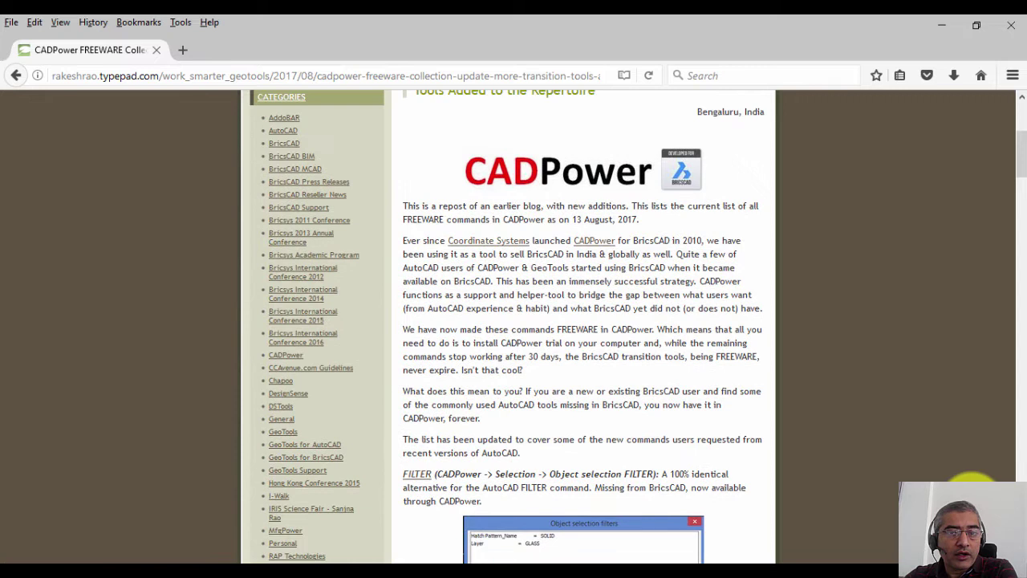
Highlight the blog's domain in the web address and examine the post's FILTER and WBLOCKBC entries
{"action": "left_click_drag", "start_coordinate": [159, 76], "coordinate": [40, 75]}
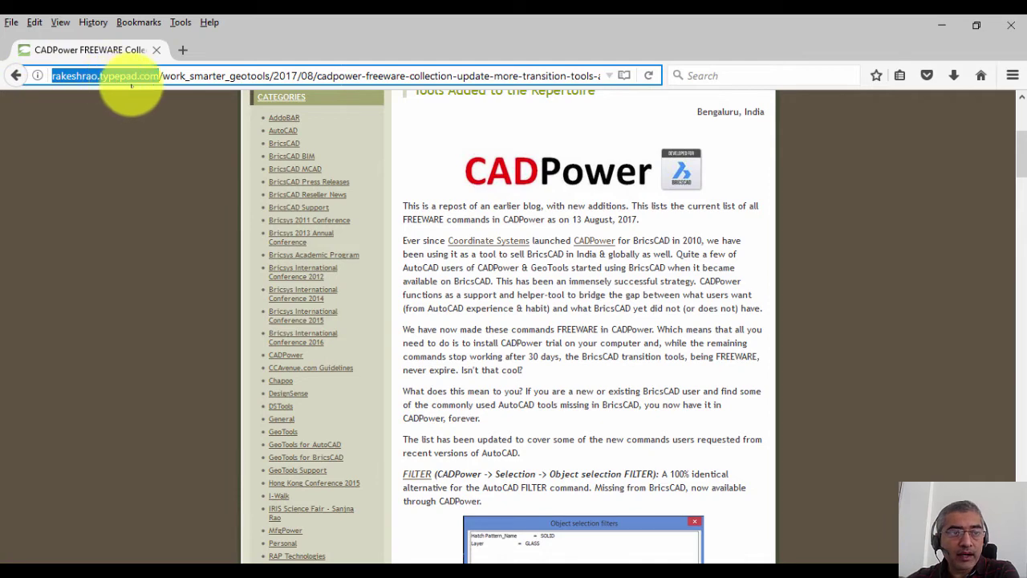
{"action": "left_click", "coordinate": [481, 321]}
{"action": "scroll", "coordinate": [482, 317], "scroll_direction": "down", "scroll_amount": 1}
{"action": "scroll", "coordinate": [482, 317], "scroll_direction": "down", "scroll_amount": 4}
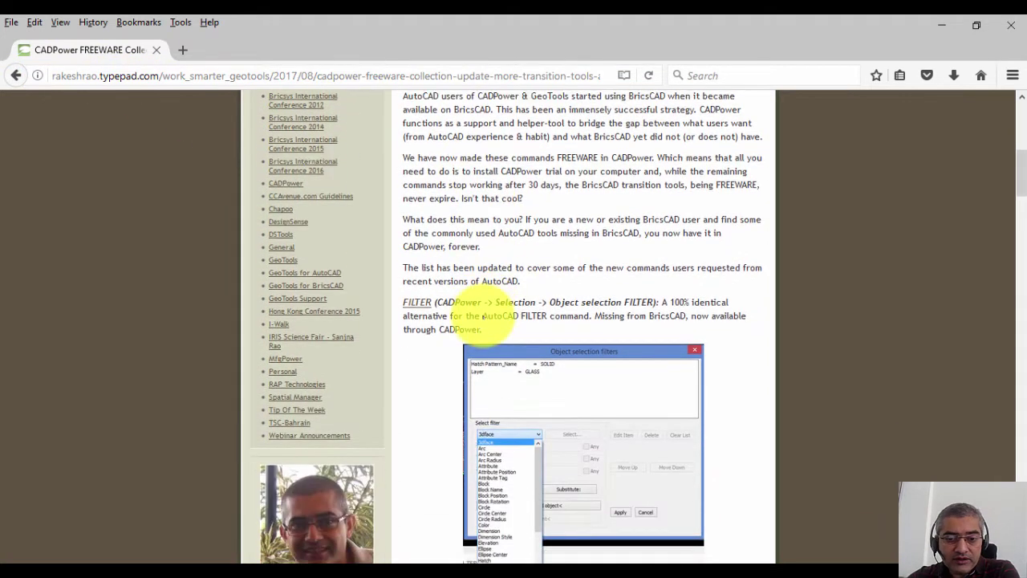
{"action": "scroll", "coordinate": [482, 317], "scroll_direction": "down", "scroll_amount": 1}
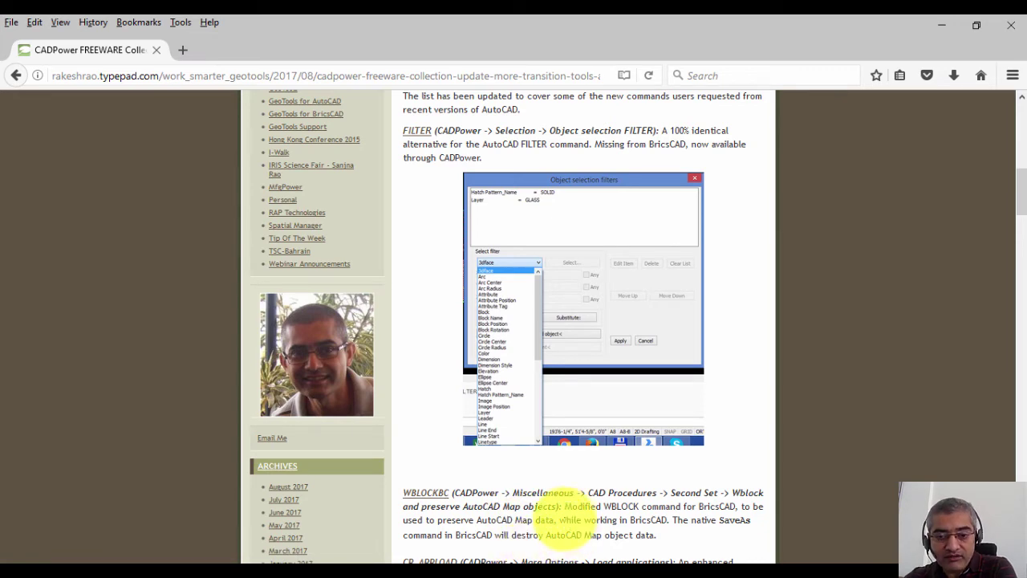
Switch to BricsCAD, display CADPower's Object Selection FILTER dialog and close it without applying a filter
{"action": "key", "text": "alt+Tab"}
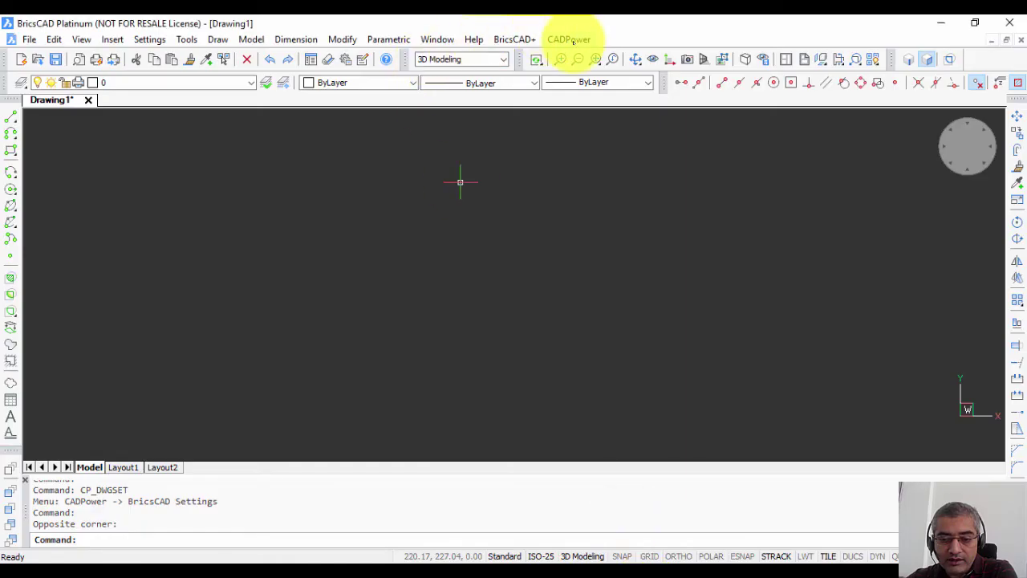
{"action": "left_click", "coordinate": [566, 39]}
{"action": "mouse_move", "coordinate": [578, 344]}
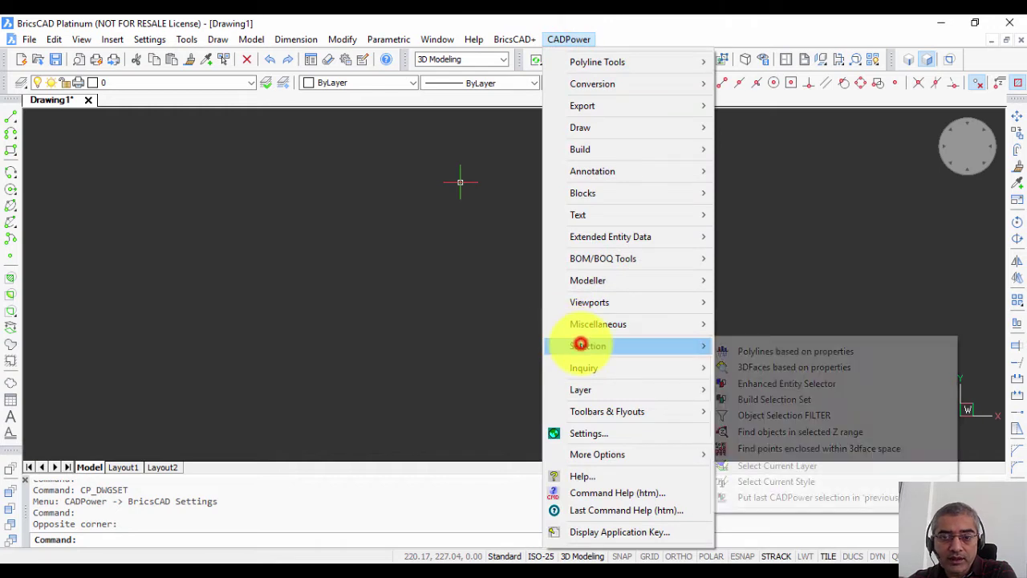
{"action": "left_click", "coordinate": [767, 415]}
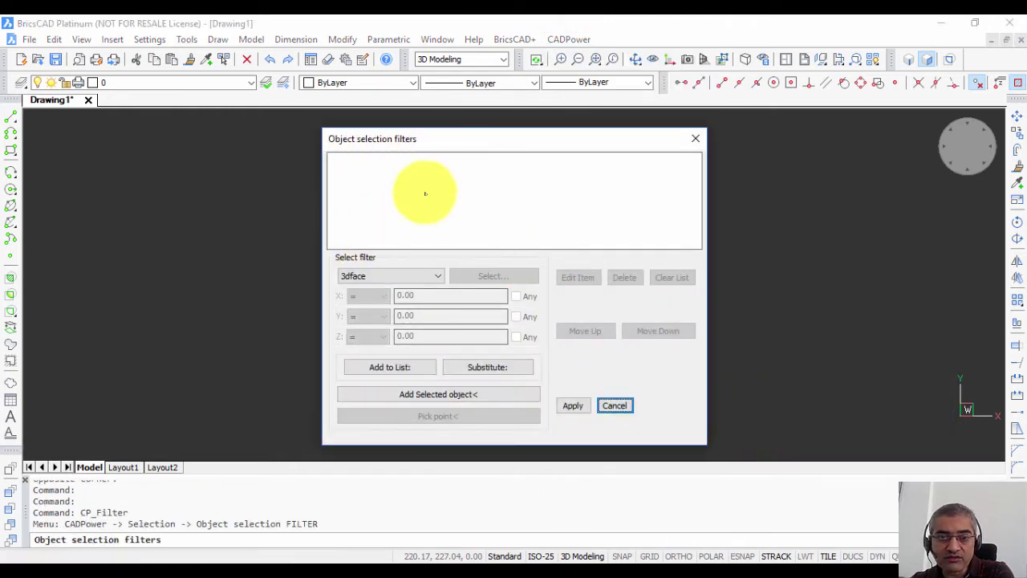
{"action": "left_click", "coordinate": [615, 405]}
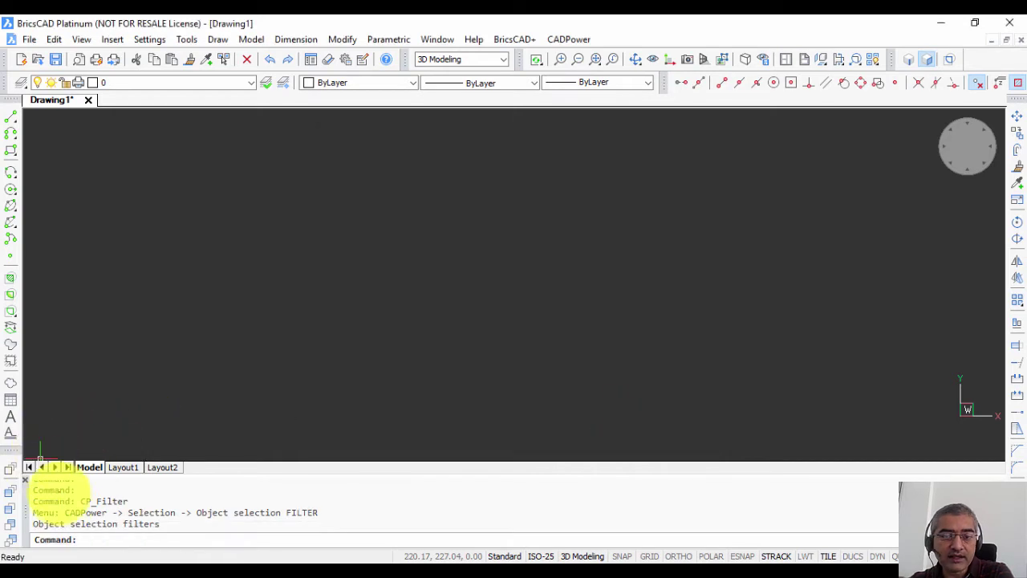
Highlight the CP_Filter command name in the command history and write the short name FILTER at the command prompt
{"action": "left_click_drag", "start_coordinate": [80, 501], "coordinate": [131, 501]}
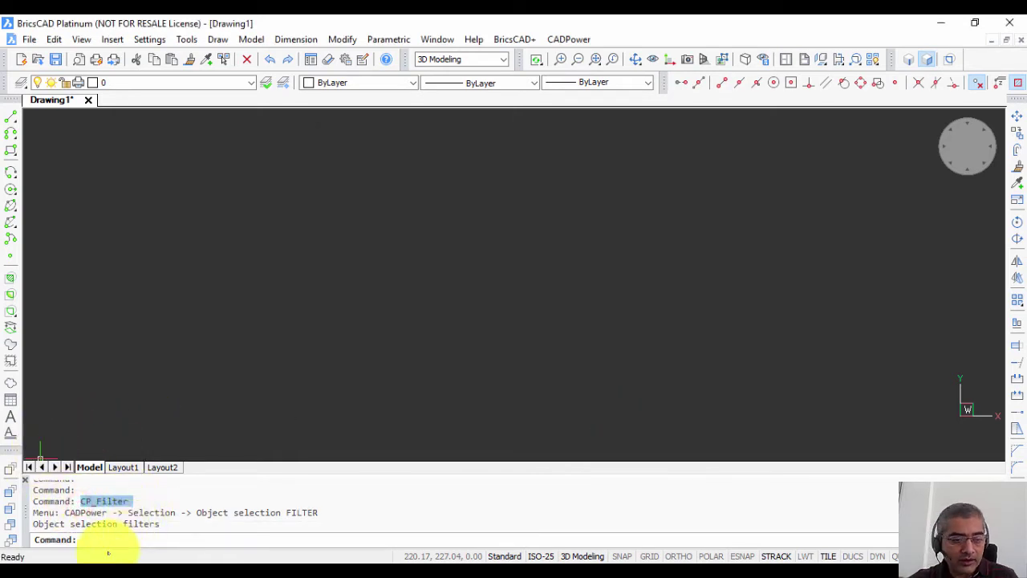
{"action": "left_click", "coordinate": [102, 543]}
{"action": "type", "text": "F"}
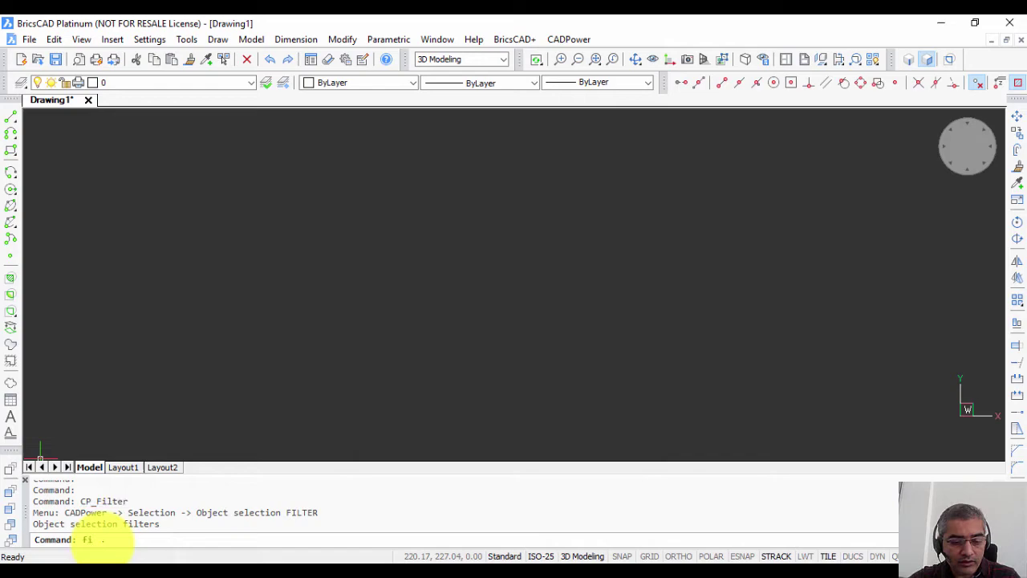
{"action": "type", "text": "ILTER"}
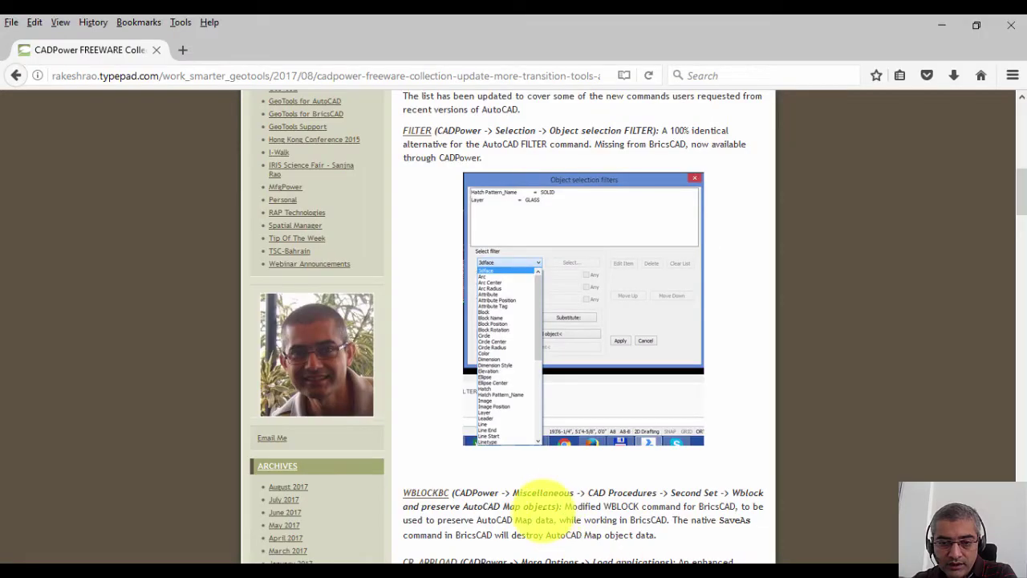
Check the WBLOCKBC entry in the browser and start CADPower's Wblock and preserve AutoCAD Map objects command in BricsCAD, highlighting CP_WblockBC
{"action": "scroll", "coordinate": [543, 511], "scroll_direction": "down", "scroll_amount": 1}
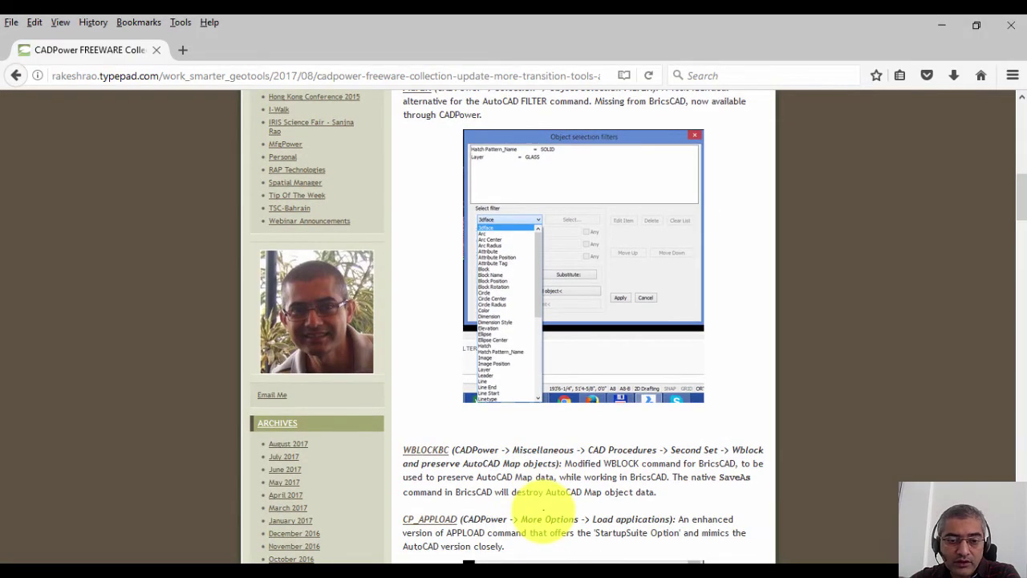
{"action": "scroll", "coordinate": [546, 517], "scroll_direction": "down", "scroll_amount": 8}
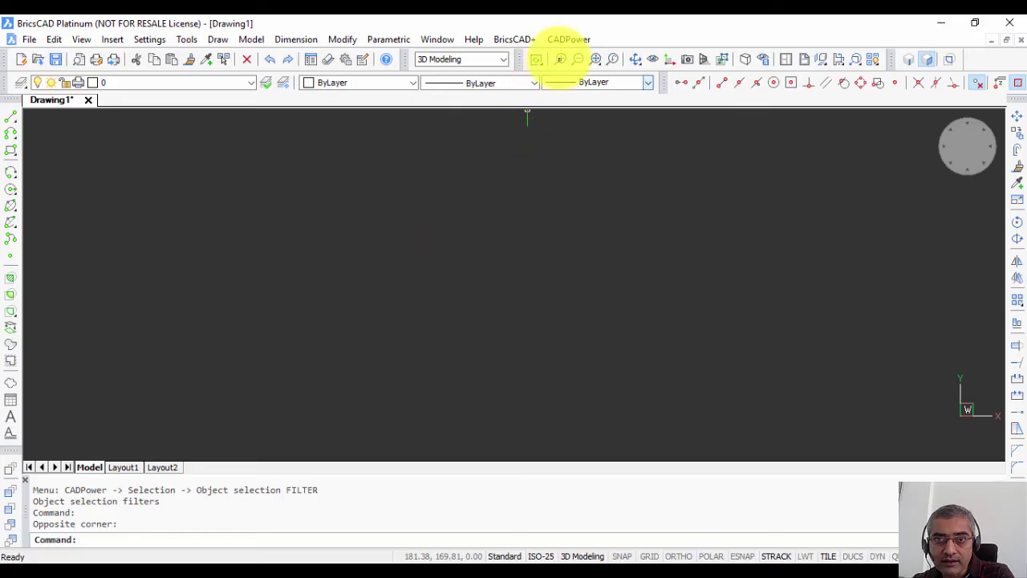
{"action": "left_click", "coordinate": [564, 39]}
{"action": "mouse_move", "coordinate": [608, 325]}
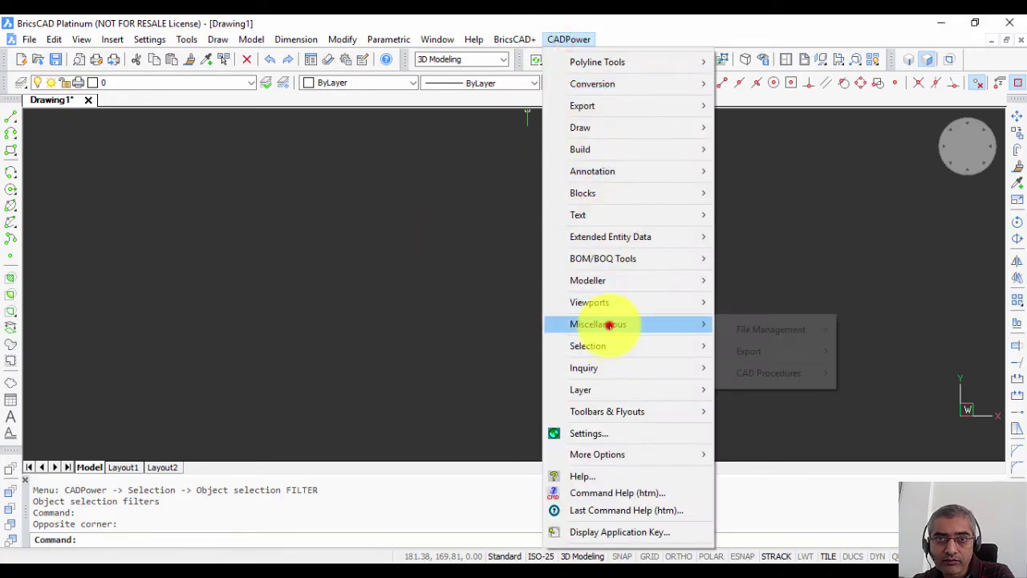
{"action": "left_click", "coordinate": [751, 374]}
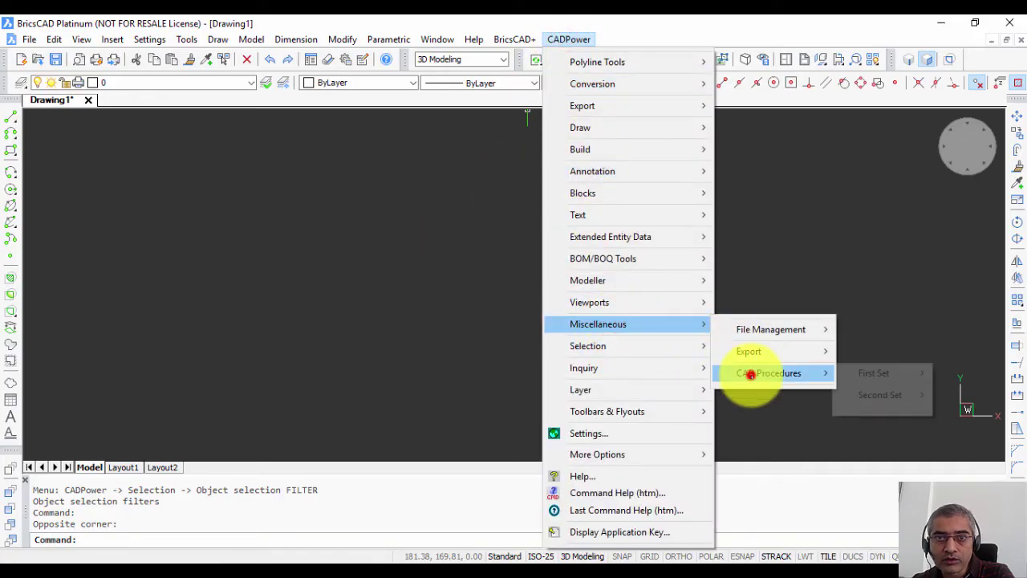
{"action": "left_click", "coordinate": [883, 396]}
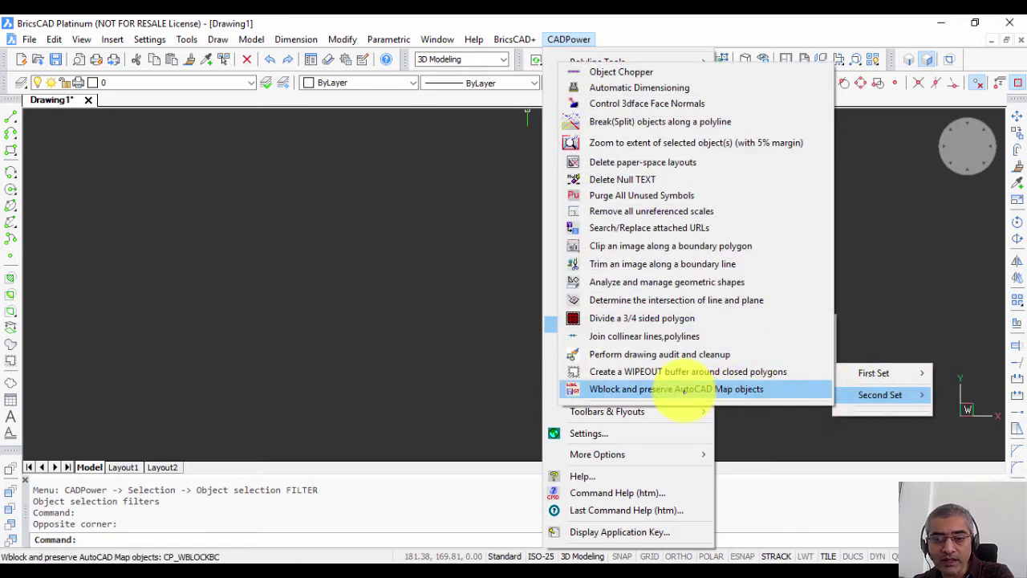
{"action": "left_click", "coordinate": [684, 390]}
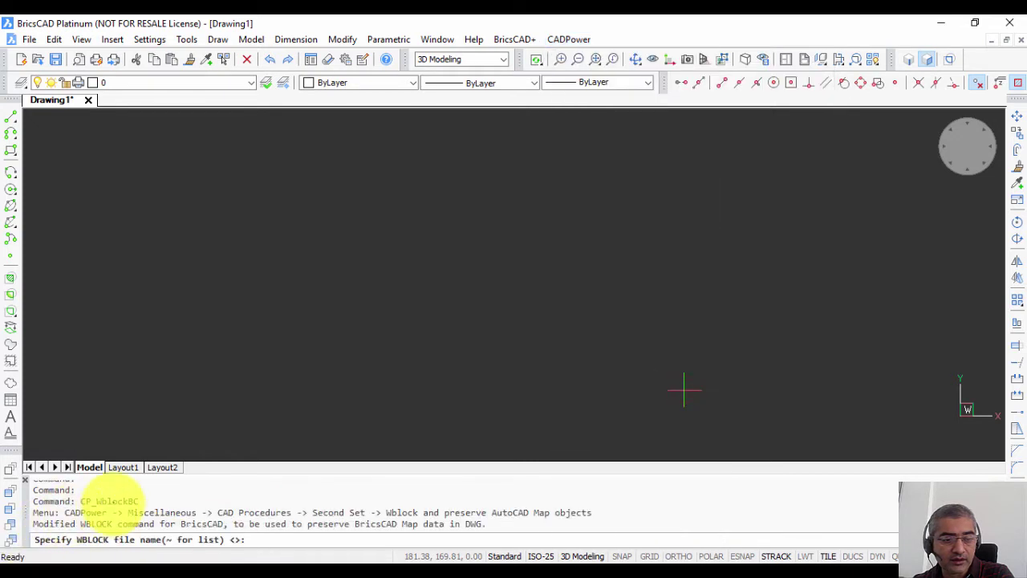
{"action": "left_click_drag", "start_coordinate": [139, 501], "coordinate": [81, 501]}
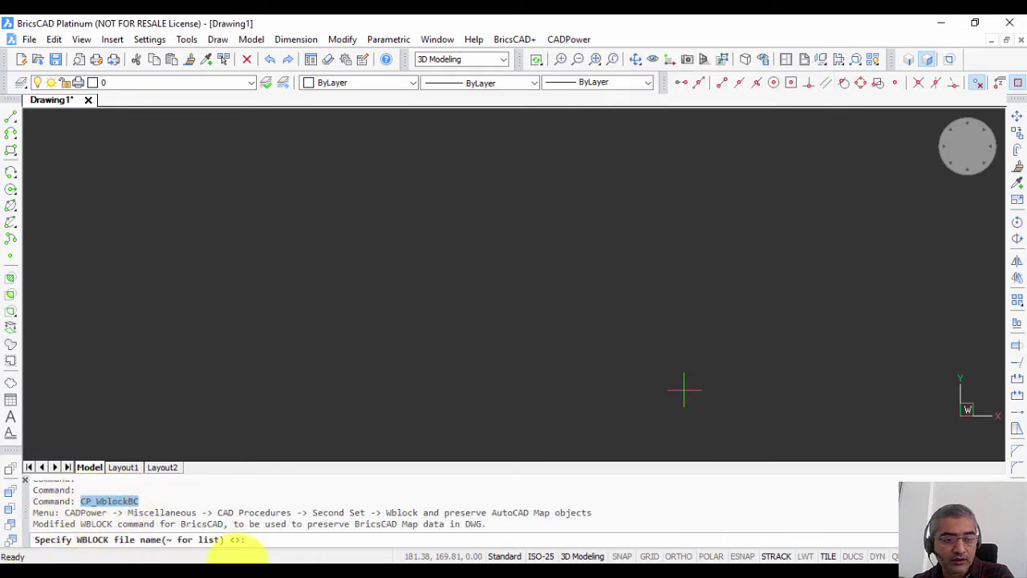
Return to the blog post in the browser and examine the entries from CP_APPLOAD through TORIENT to HATCHINSVX
{"action": "key", "text": "alt+Tab"}
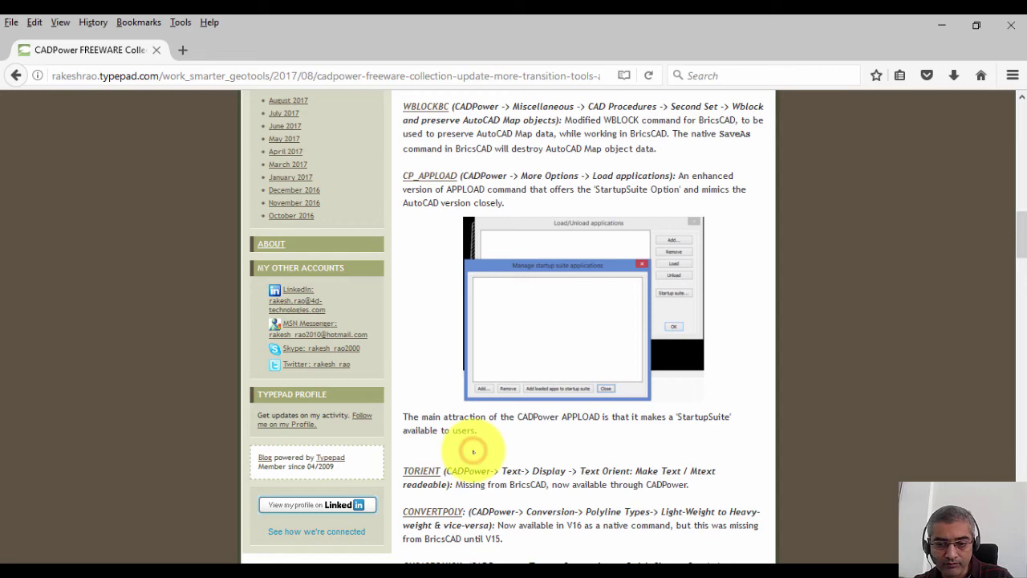
{"action": "scroll", "coordinate": [473, 451], "scroll_direction": "down", "scroll_amount": 1}
{"action": "scroll", "coordinate": [473, 451], "scroll_direction": "down", "scroll_amount": 5}
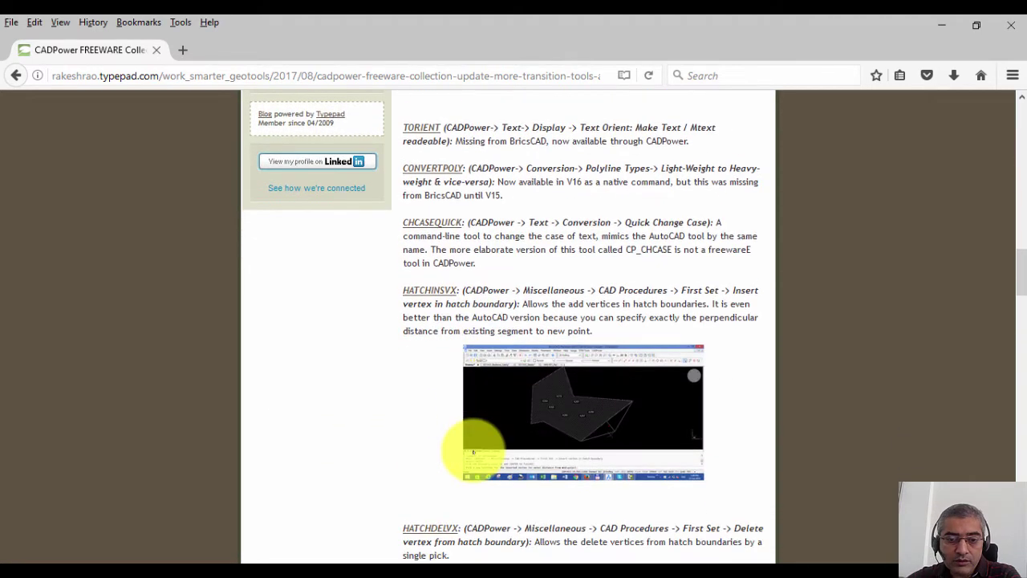
{"action": "scroll", "coordinate": [473, 451], "scroll_direction": "up", "scroll_amount": 1}
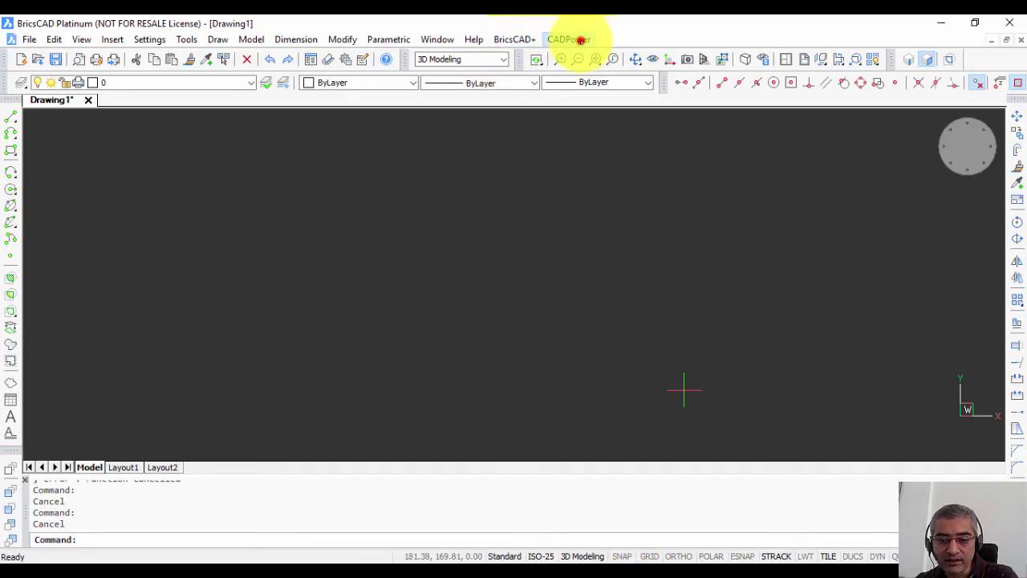
Start CADPower's Text Orient: Make Text,MText readable command in BricsCAD and cancel its entity selection
{"action": "left_click", "coordinate": [569, 39]}
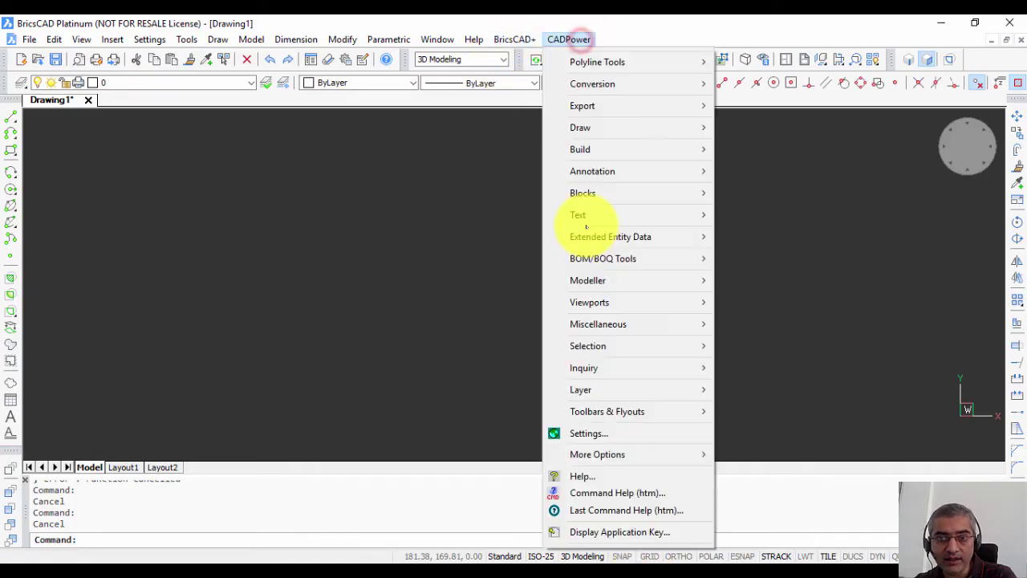
{"action": "left_click", "coordinate": [578, 216]}
{"action": "left_click", "coordinate": [763, 280]}
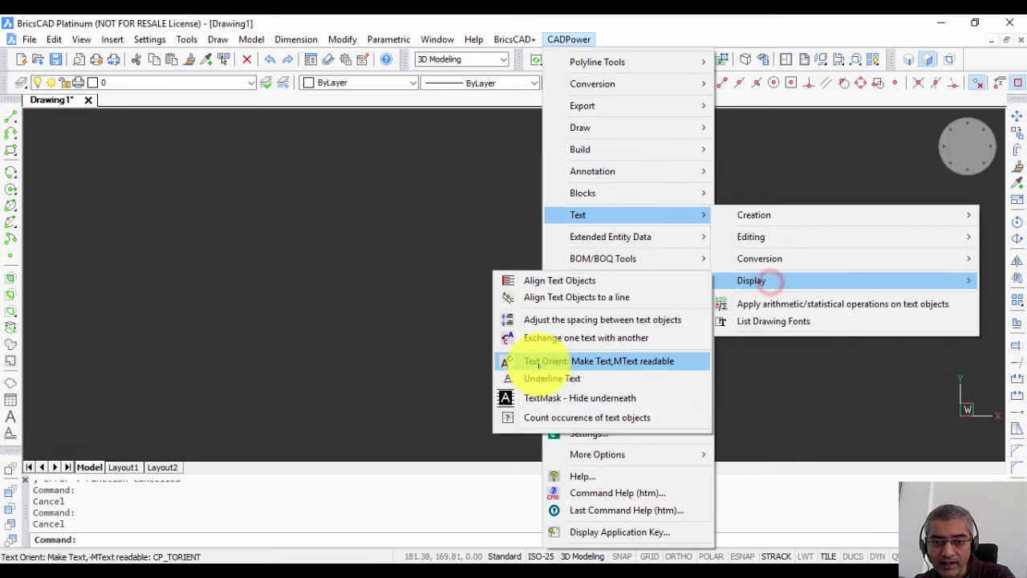
{"action": "left_click", "coordinate": [554, 361]}
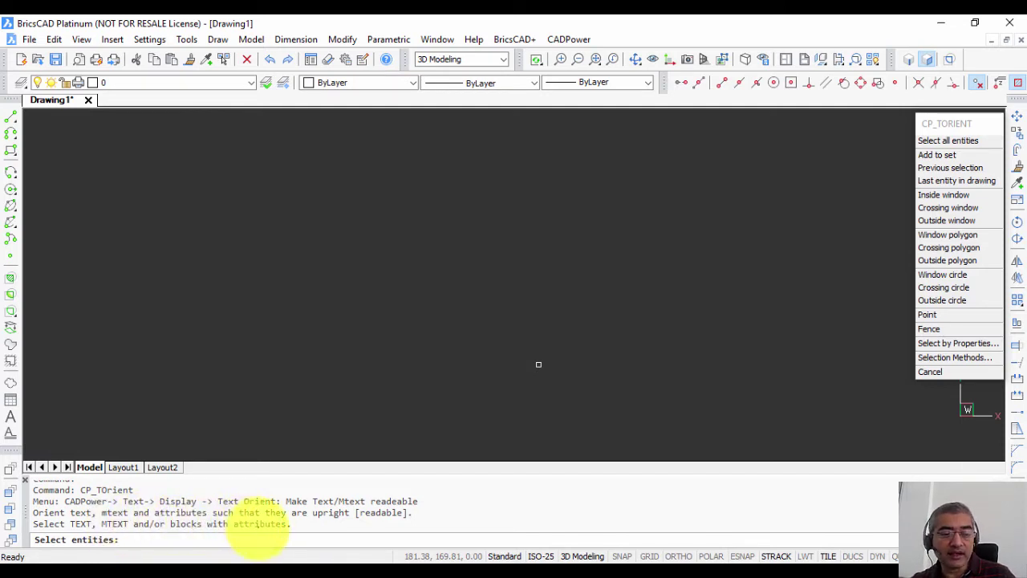
{"action": "key", "text": "Escape"}
{"action": "key", "text": "Escape"}
Check the CONVERTPOLY entry in the browser and start CADPower's Light-Weight to Heavy-Weight polyline conversion in BricsCAD
{"action": "key", "text": "alt+Tab"}
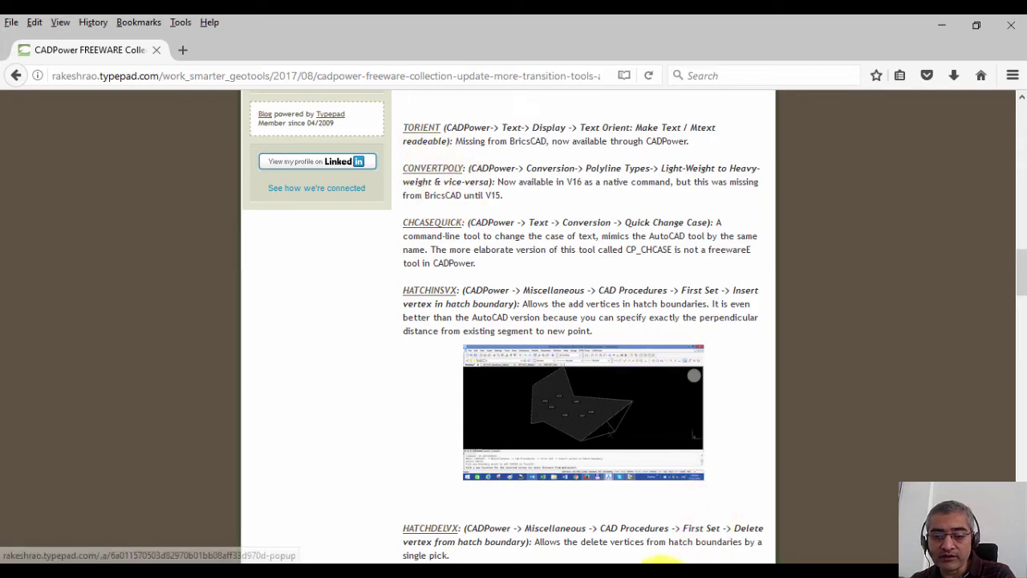
{"action": "key", "text": "alt+Tab"}
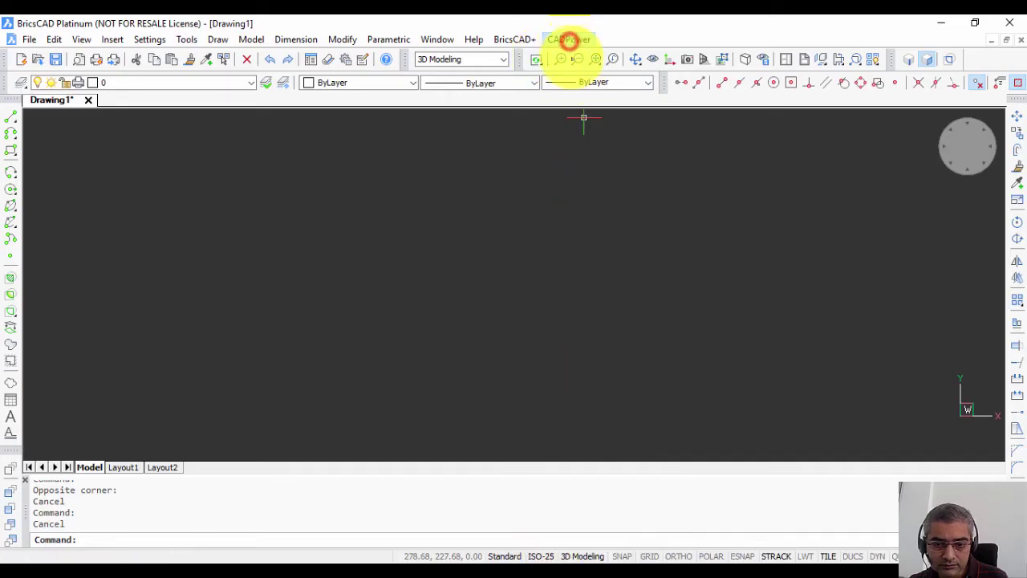
{"action": "left_click", "coordinate": [569, 40]}
{"action": "mouse_move", "coordinate": [646, 84]}
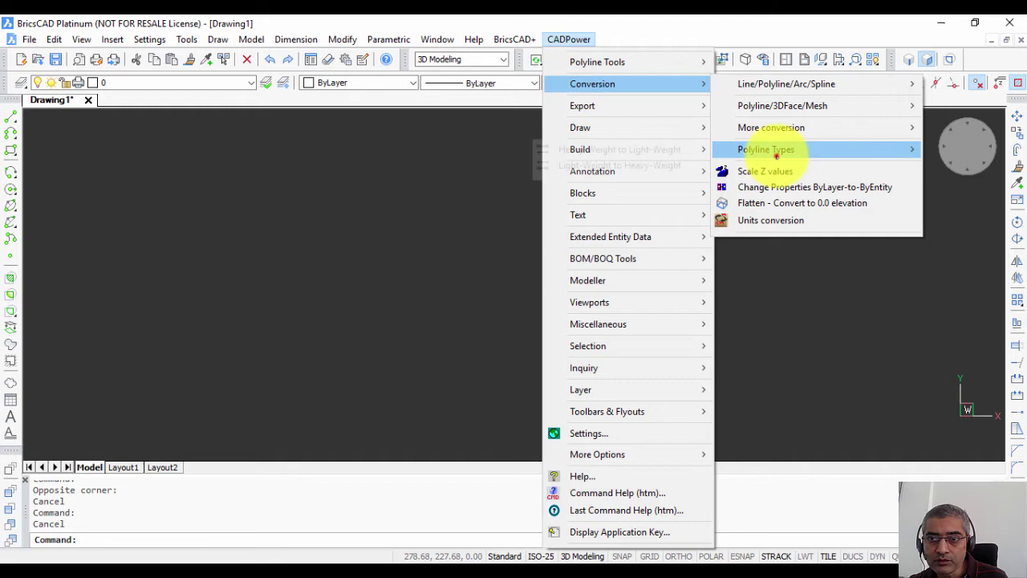
{"action": "mouse_move", "coordinate": [770, 150]}
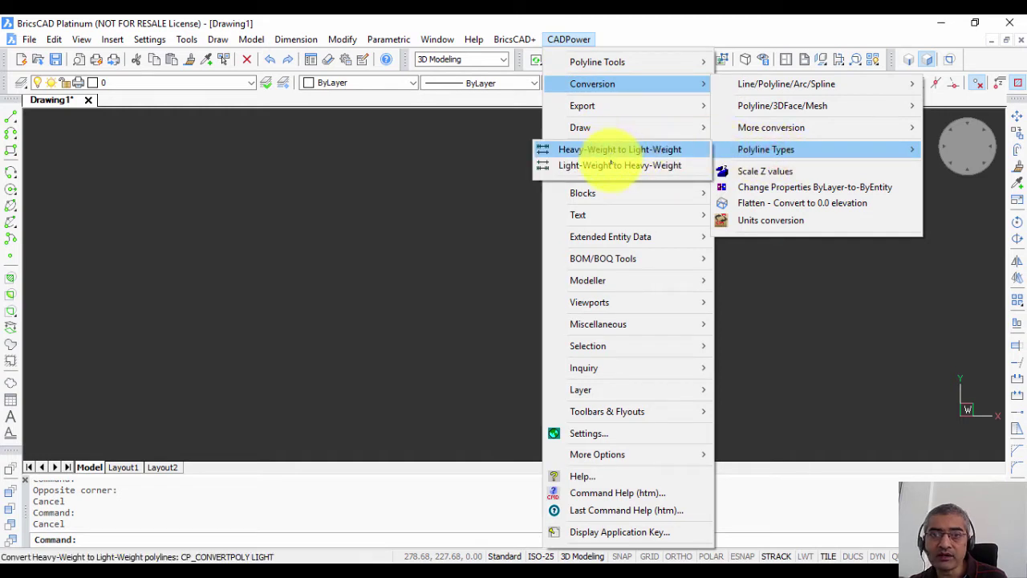
{"action": "left_click", "coordinate": [610, 166]}
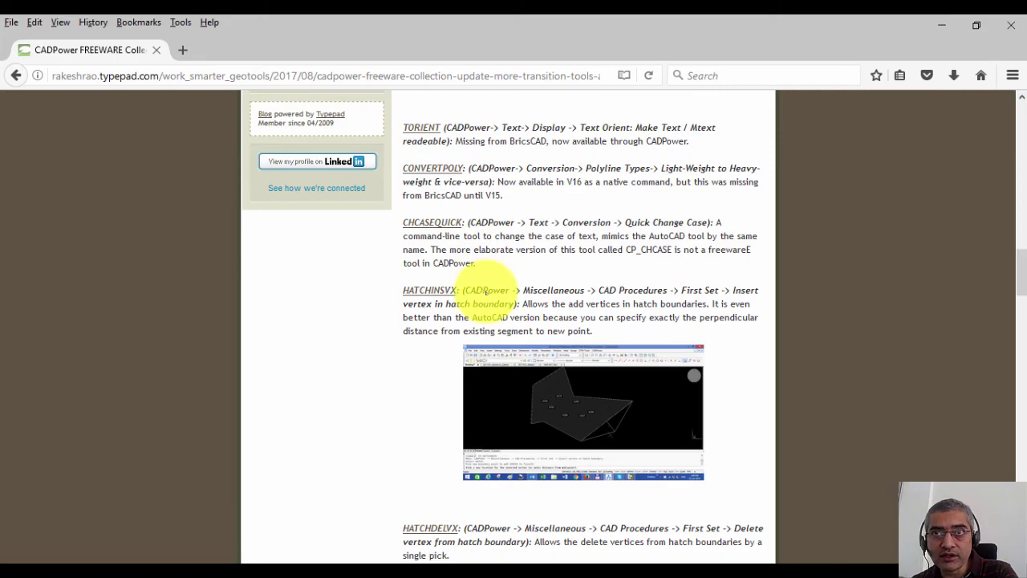
Check the CHCASEQUICK entry in the browser and start CADPower's Change Case text conversion command in BricsCAD
{"action": "key", "text": "alt+Tab"}
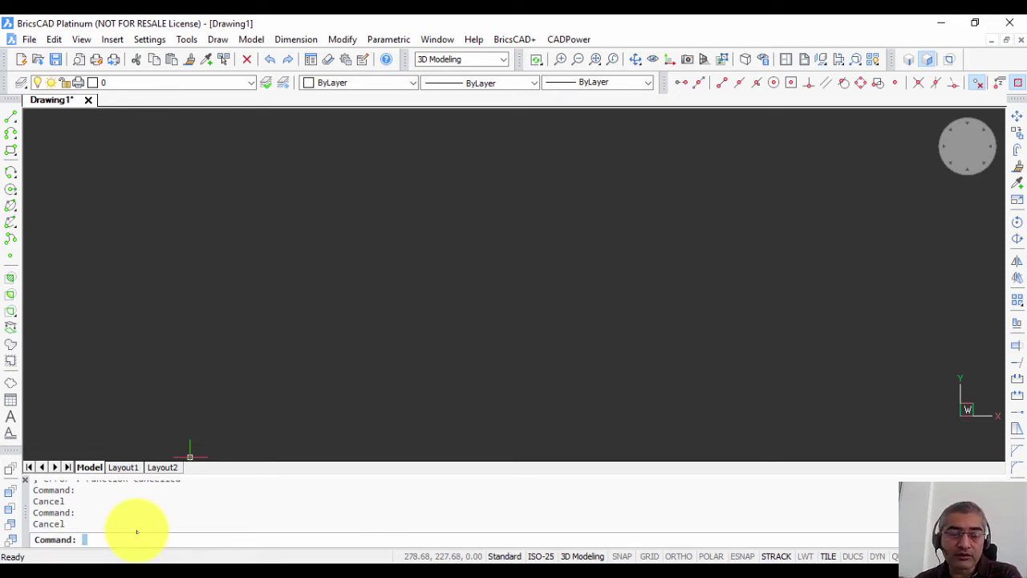
{"action": "key", "text": "alt+Tab"}
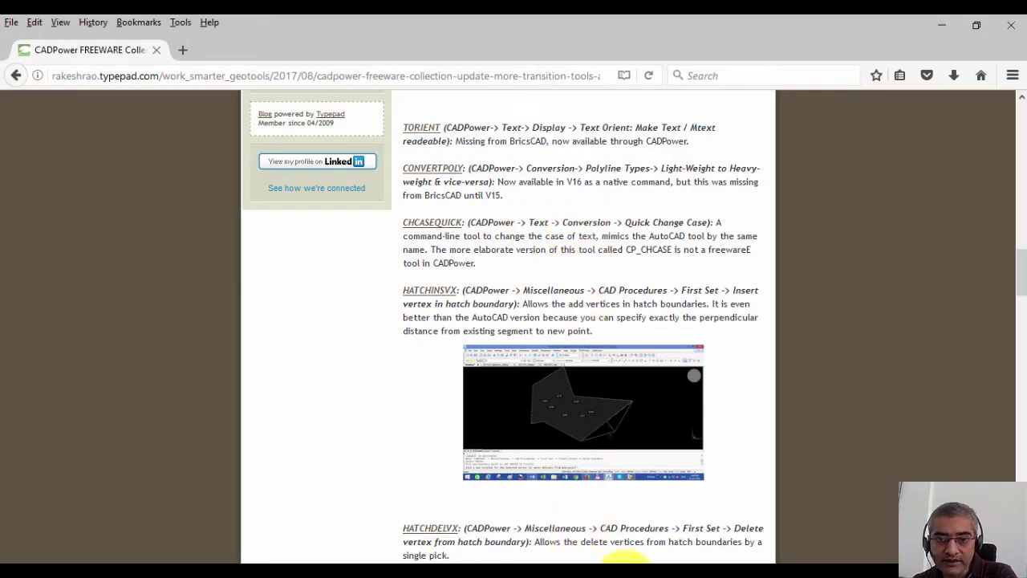
{"action": "key", "text": "alt+Tab"}
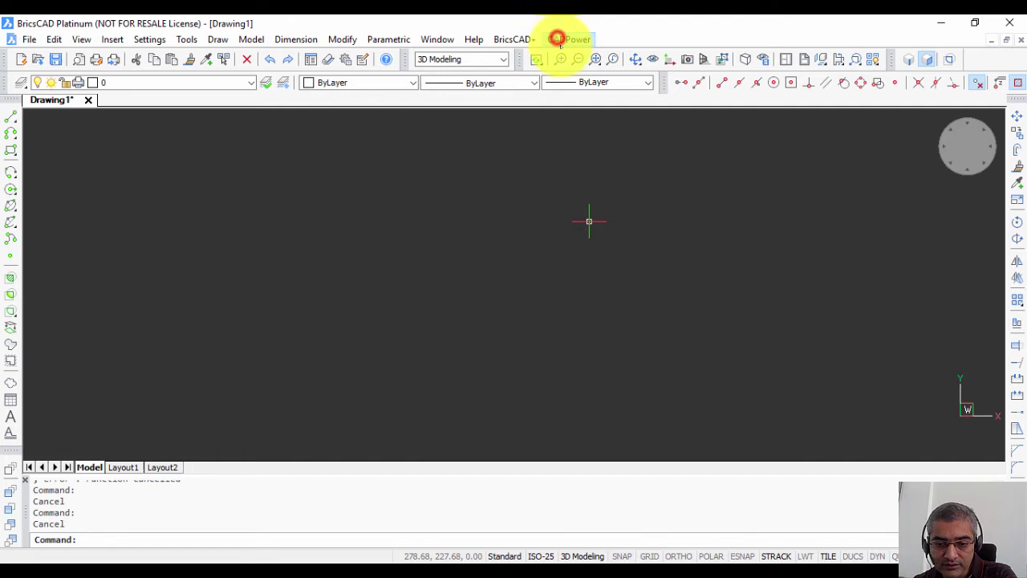
{"action": "left_click", "coordinate": [560, 40]}
{"action": "mouse_move", "coordinate": [582, 215]}
{"action": "mouse_move", "coordinate": [751, 259]}
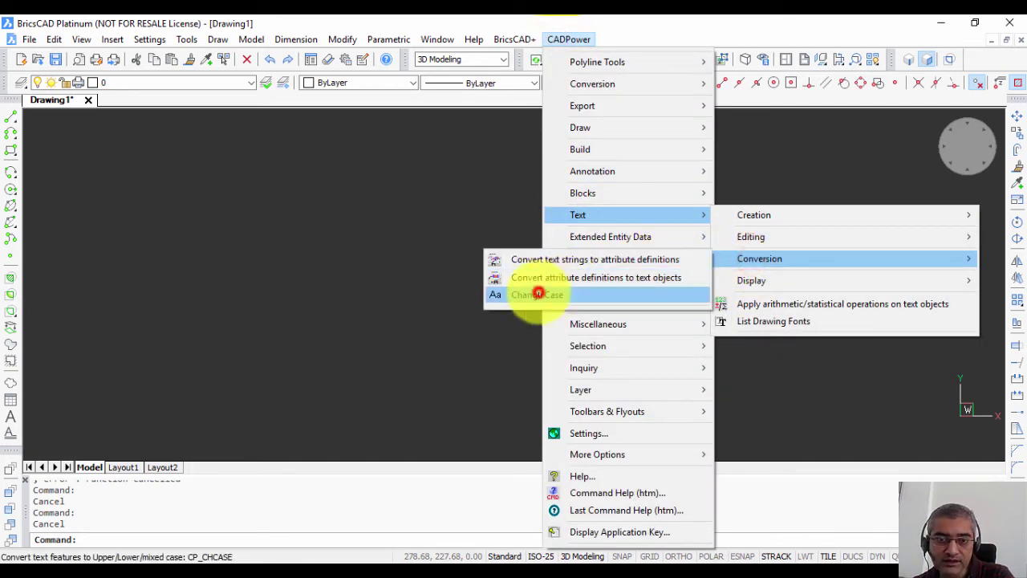
Return to the blog post in the browser, open the HATCHINSVX manual page in a new tab and switch back to the post
{"action": "key", "text": "alt+Tab"}
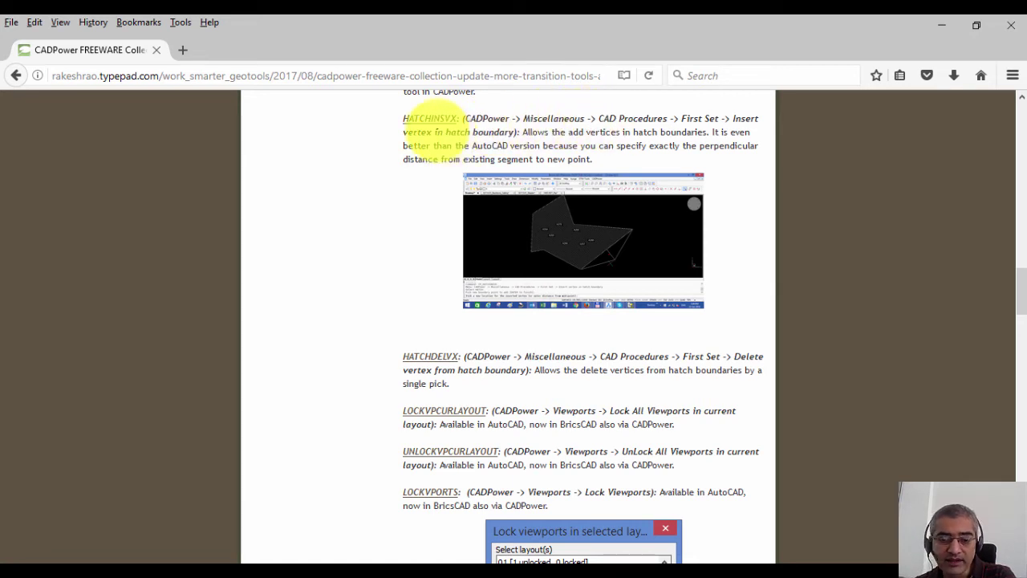
{"action": "mouse_move", "coordinate": [642, 561]}
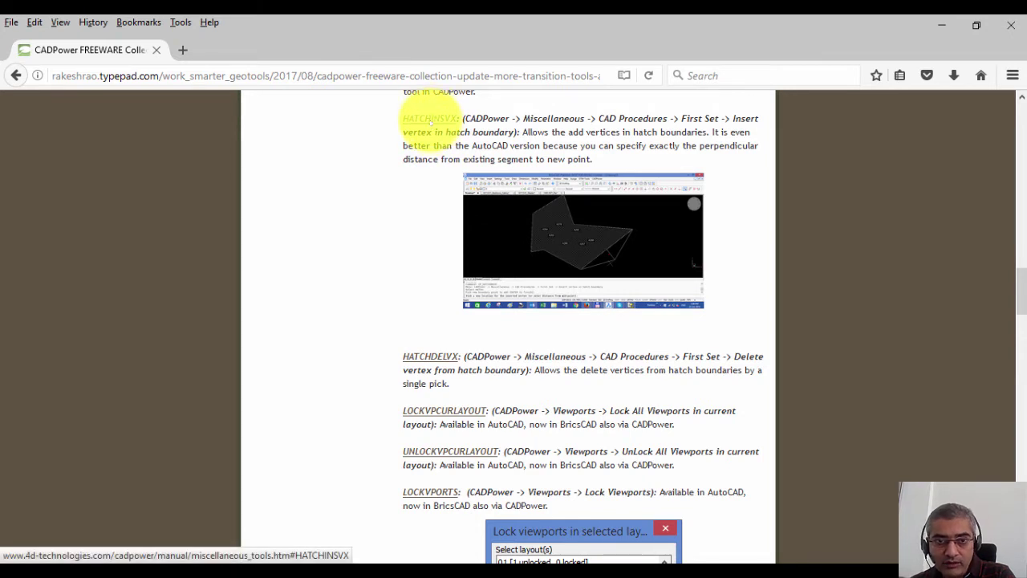
{"action": "left_click", "coordinate": [430, 120]}
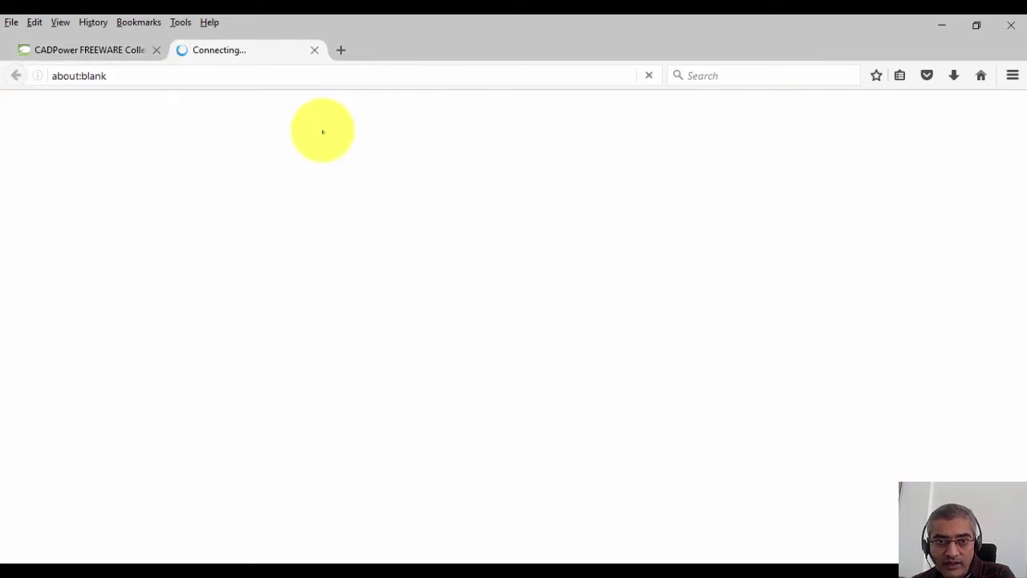
{"action": "key", "text": "ctrl+Page_Up"}
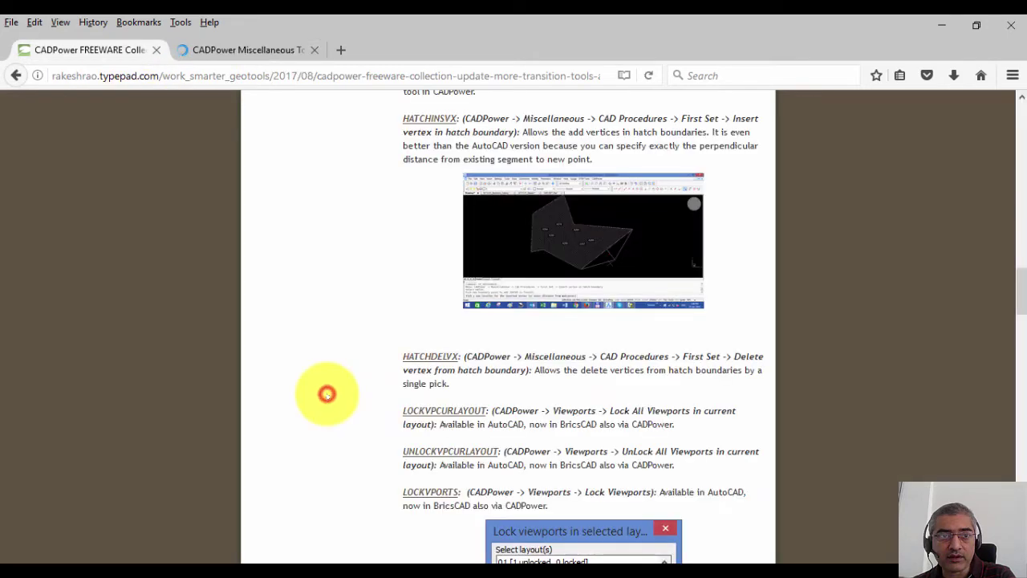
Examine the blog post's entries from HATCHDELVX and the viewport locking commands through MOVEBAK
{"action": "scroll", "coordinate": [327, 395], "scroll_direction": "down", "scroll_amount": 1}
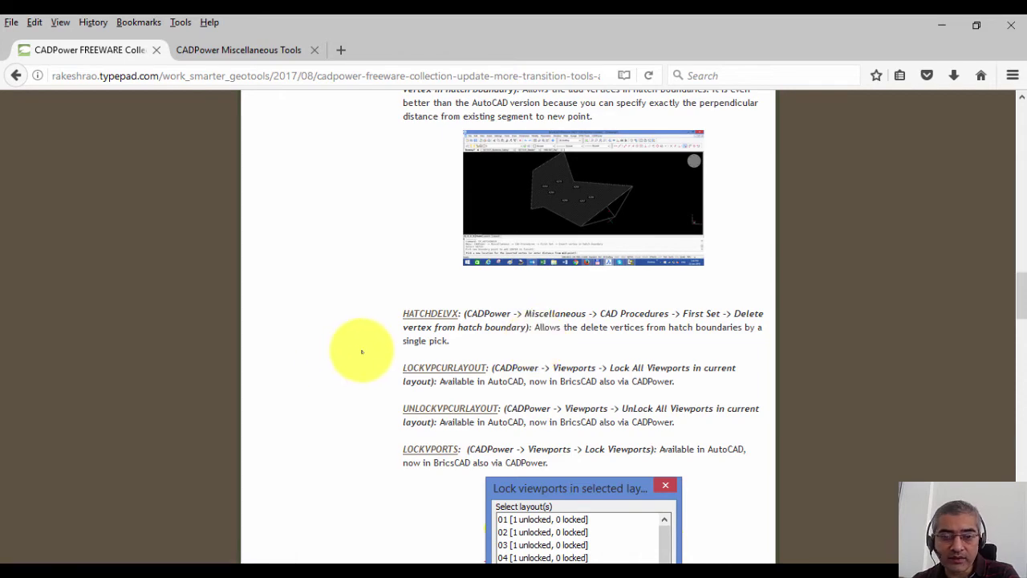
{"action": "scroll", "coordinate": [362, 352], "scroll_direction": "down", "scroll_amount": 5}
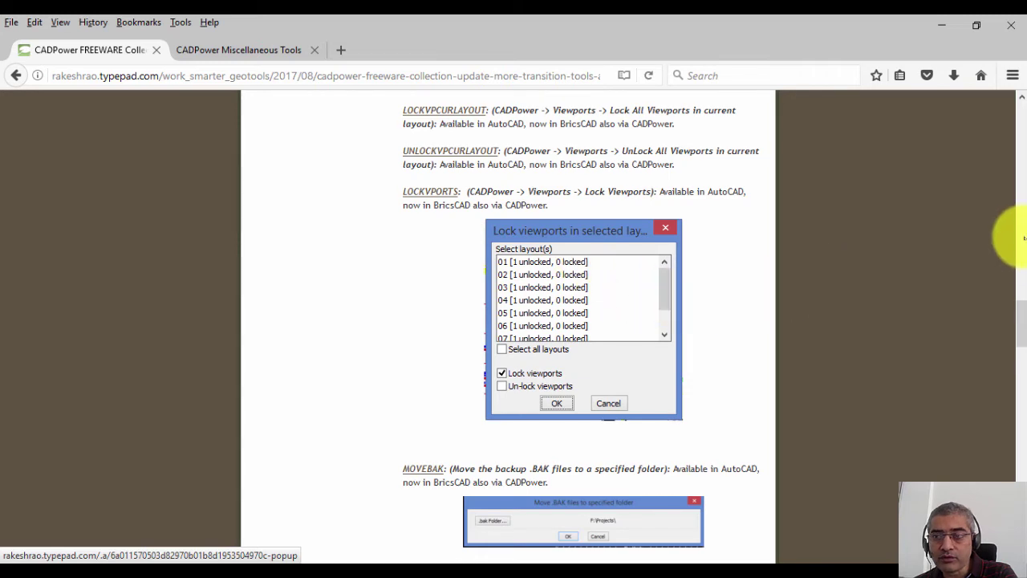
{"action": "scroll", "coordinate": [1008, 321], "scroll_direction": "down", "scroll_amount": 5}
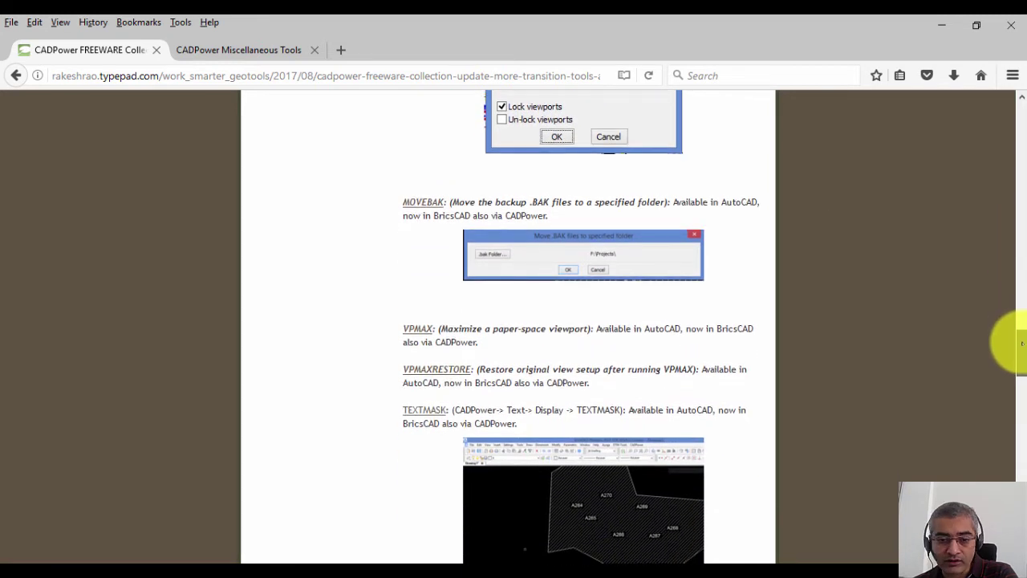
{"action": "scroll", "coordinate": [1009, 343], "scroll_direction": "down", "scroll_amount": 1}
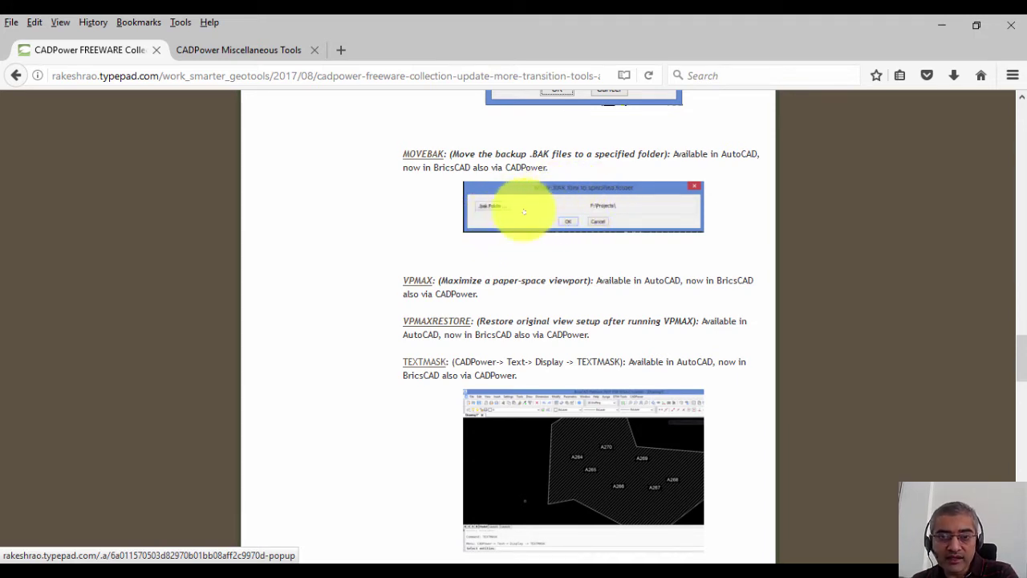
Switch to BricsCAD, run the MOVEBAK command and clear the command prompt
{"action": "key", "text": "alt+Tab"}
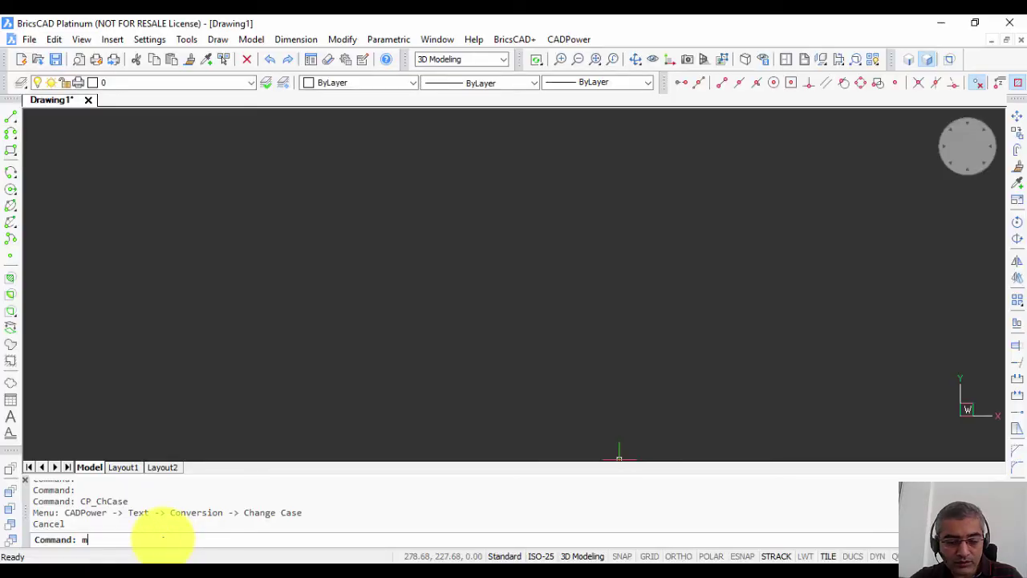
{"action": "type", "text": "MOVEBAK"}
{"action": "key", "text": "Return"}
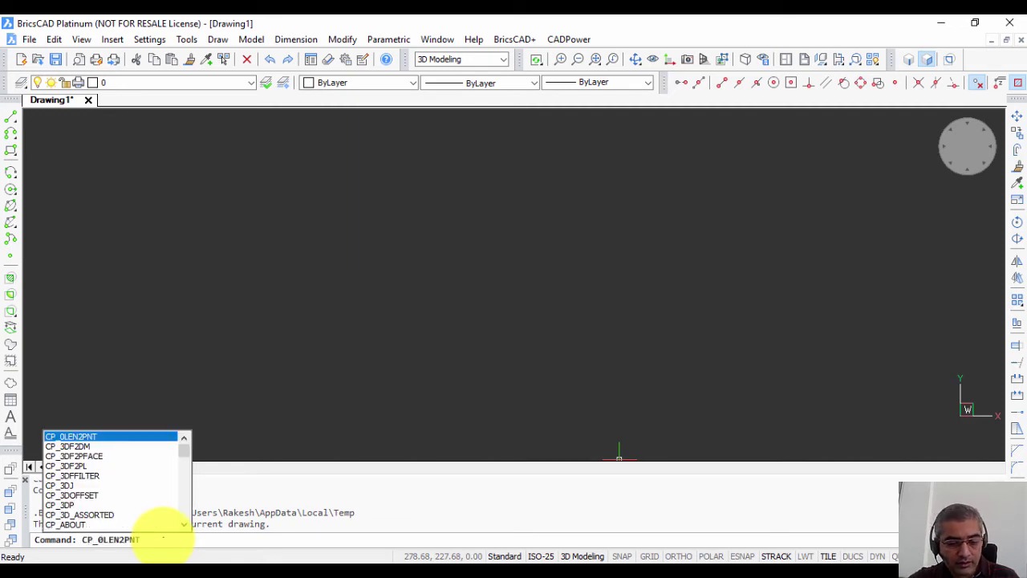
{"action": "key", "text": "Escape"}
{"action": "key", "text": "Escape"}
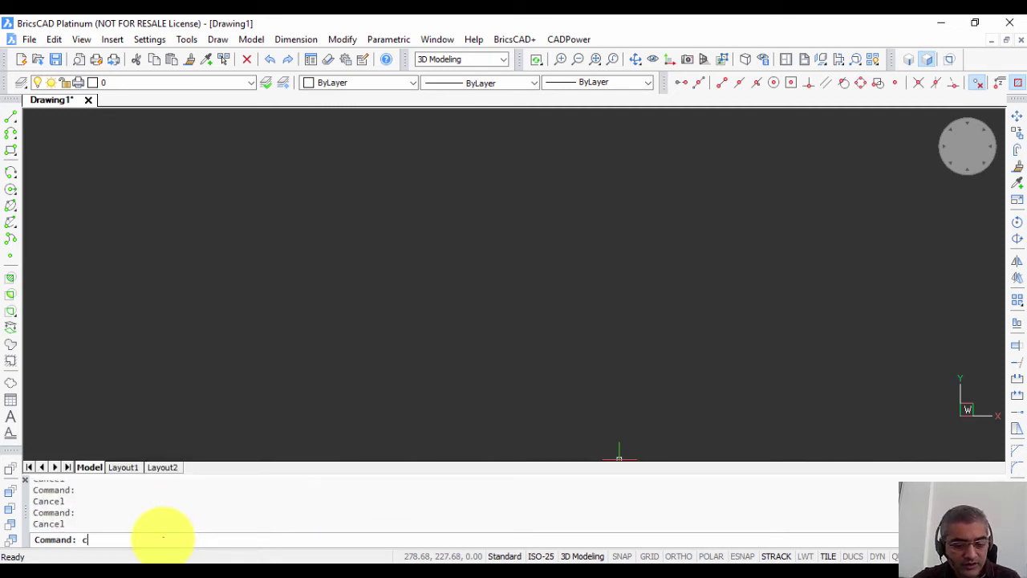
Run CP_MOVEBAK and cancel its dialog for moving .BAK files to a specified folder
{"action": "type", "text": "p_movebak"}
{"action": "key", "text": "Return"}
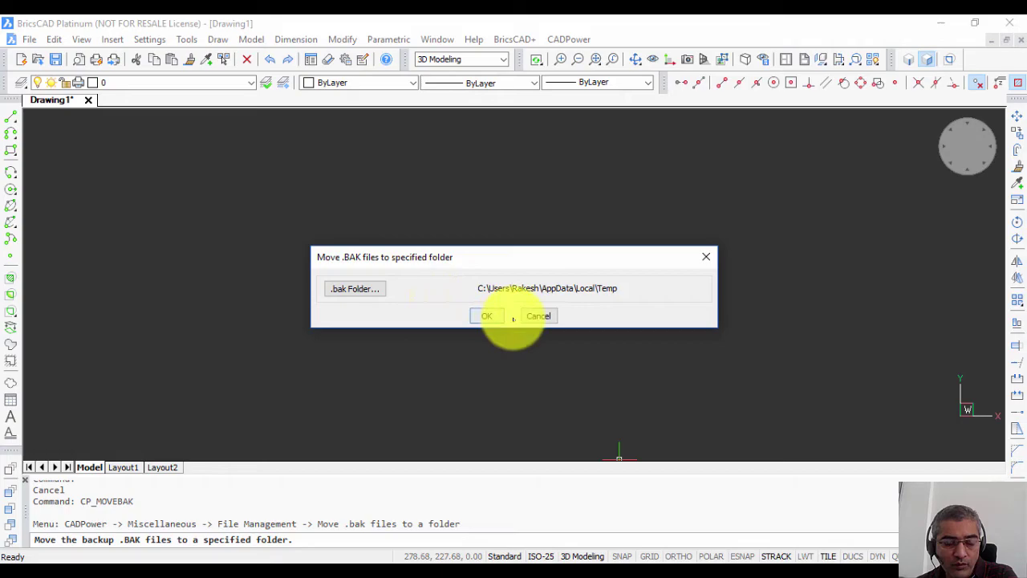
{"action": "left_click", "coordinate": [539, 316]}
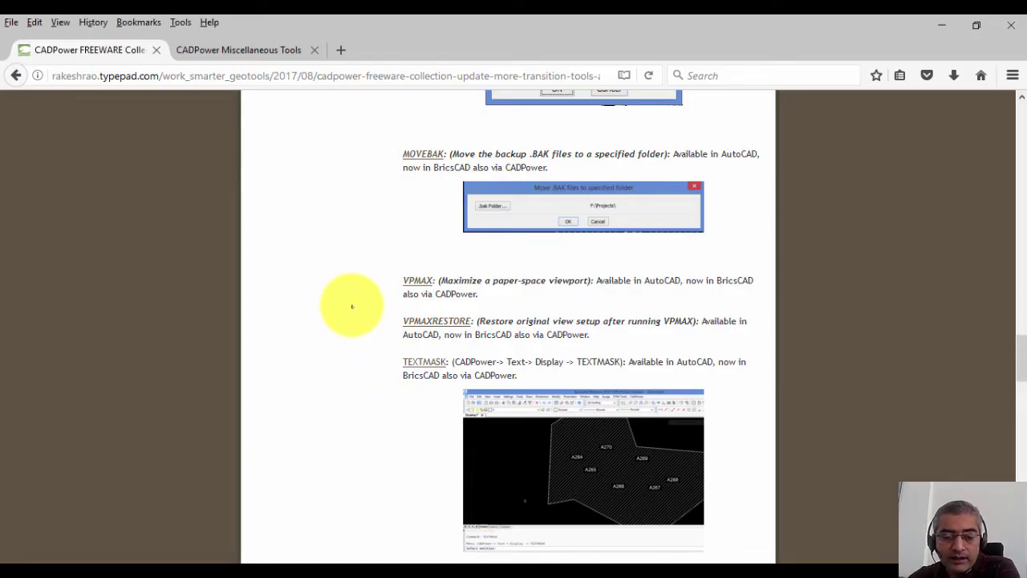
Examine the blog post's entries from VPMAX, TEXTMASK, BURST and GRIPHATCH through CP_RECOVERYMANAGER and CP_DWGSET
{"action": "scroll", "coordinate": [352, 305], "scroll_direction": "down", "scroll_amount": 3}
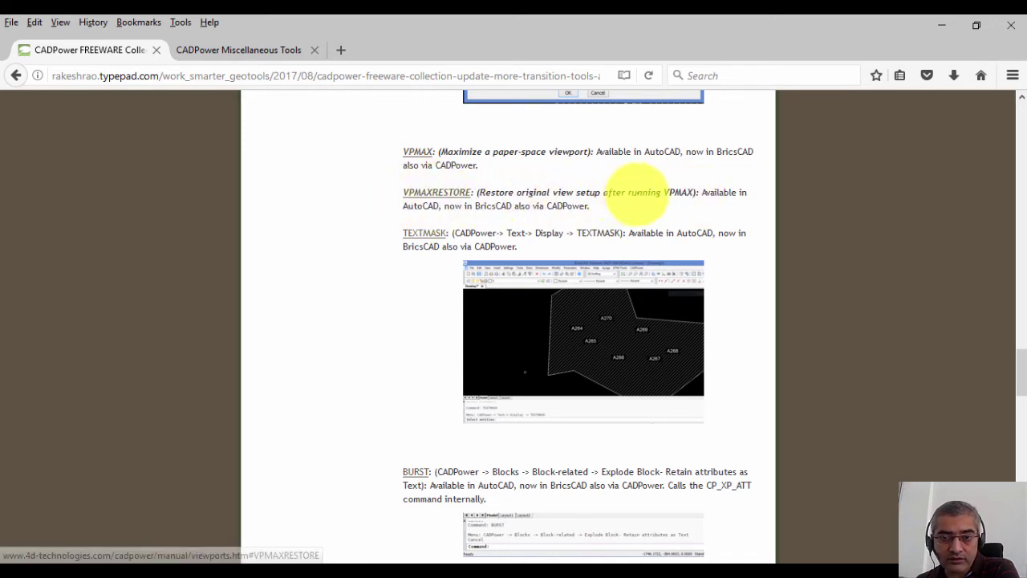
{"action": "scroll", "coordinate": [425, 177], "scroll_direction": "down", "scroll_amount": 3}
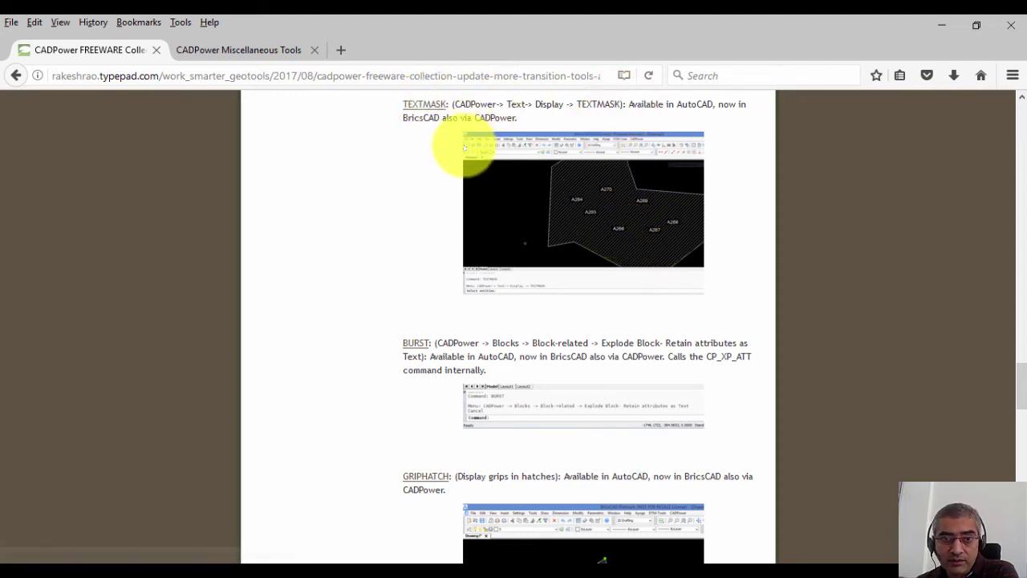
{"action": "left_click", "coordinate": [364, 310]}
{"action": "scroll", "coordinate": [365, 312], "scroll_direction": "down", "scroll_amount": 4}
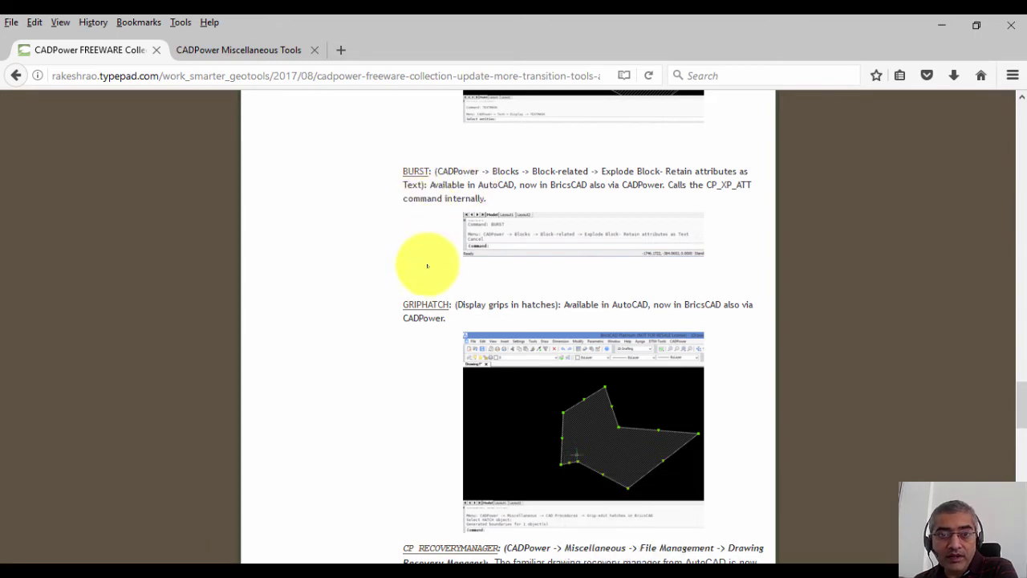
{"action": "left_click", "coordinate": [380, 272]}
{"action": "scroll", "coordinate": [380, 274], "scroll_direction": "down", "scroll_amount": 5}
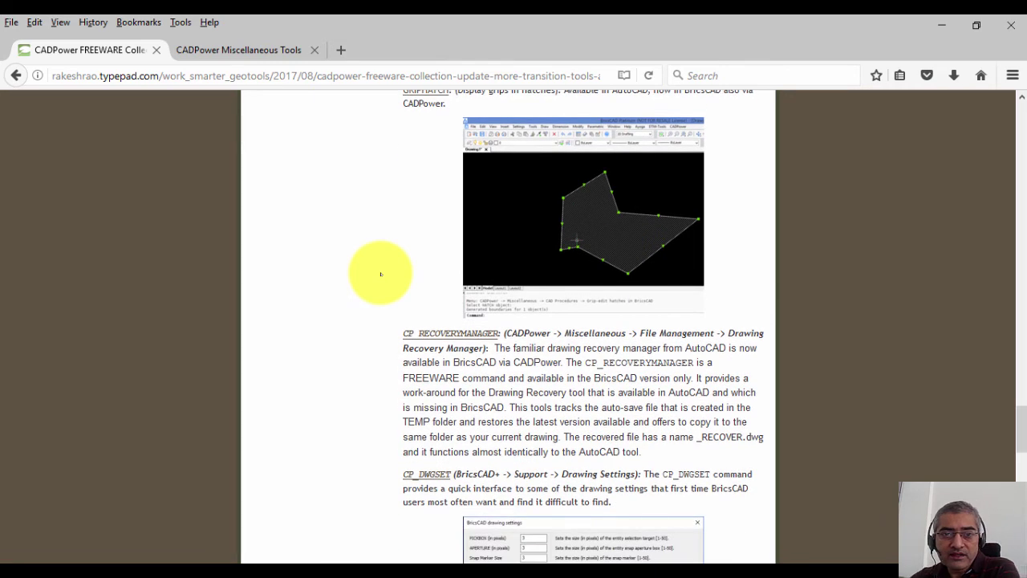
{"action": "scroll", "coordinate": [380, 274], "scroll_direction": "up", "scroll_amount": 1}
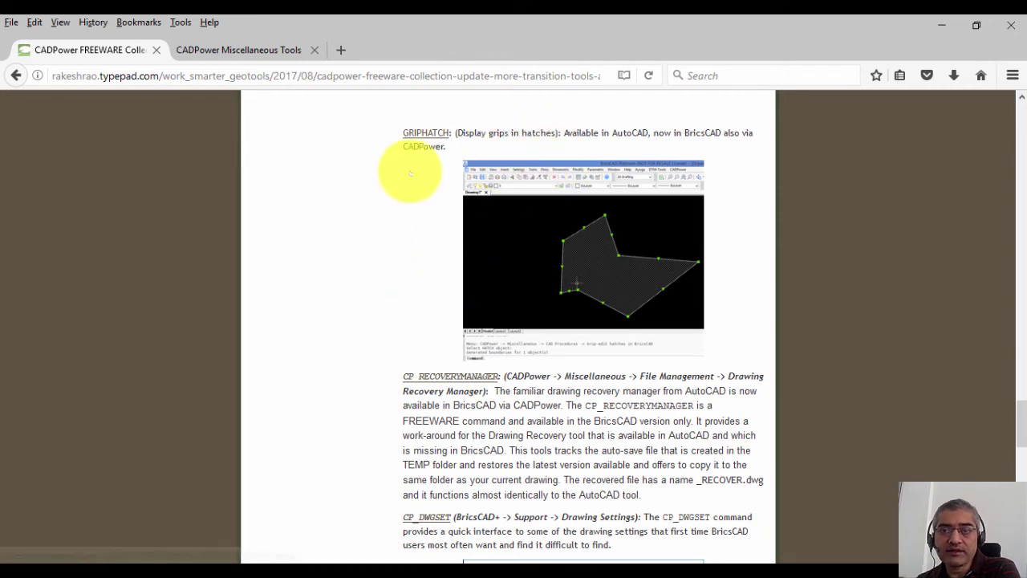
{"action": "scroll", "coordinate": [409, 168], "scroll_direction": "down", "scroll_amount": 5}
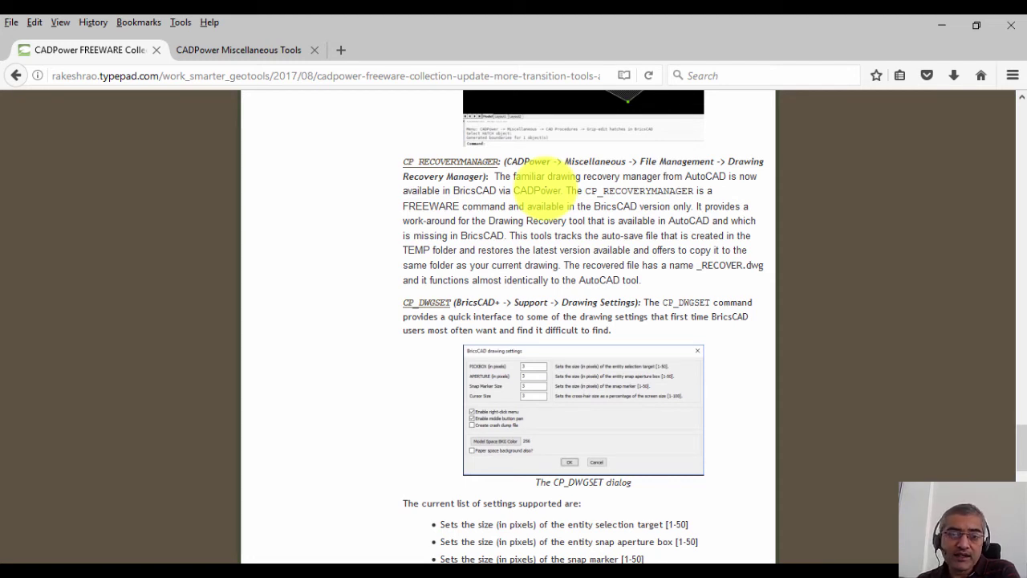
{"action": "scroll", "coordinate": [544, 190], "scroll_direction": "down", "scroll_amount": 4}
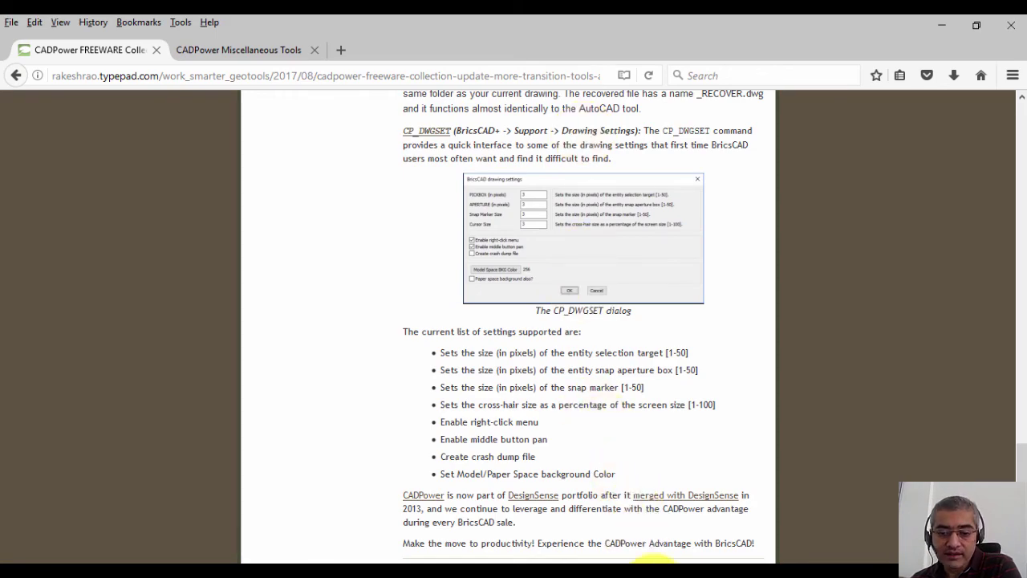
Open the CP_DWGSET drawing settings dialog from BricsCAD+ Support in BricsCAD, review its options and cancel it
{"action": "left_click", "coordinate": [629, 562]}
{"action": "left_click", "coordinate": [515, 39]}
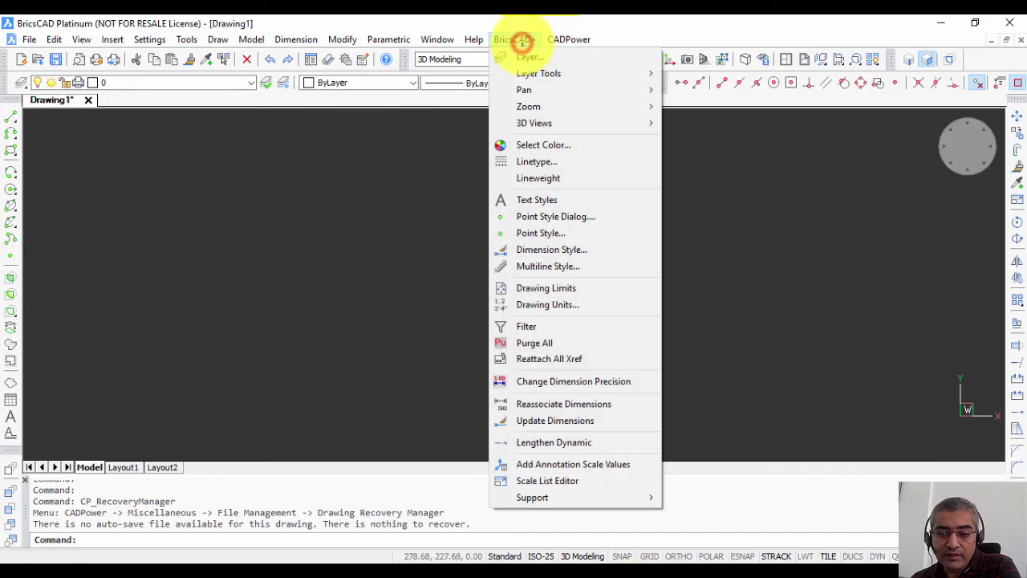
{"action": "mouse_move", "coordinate": [551, 499]}
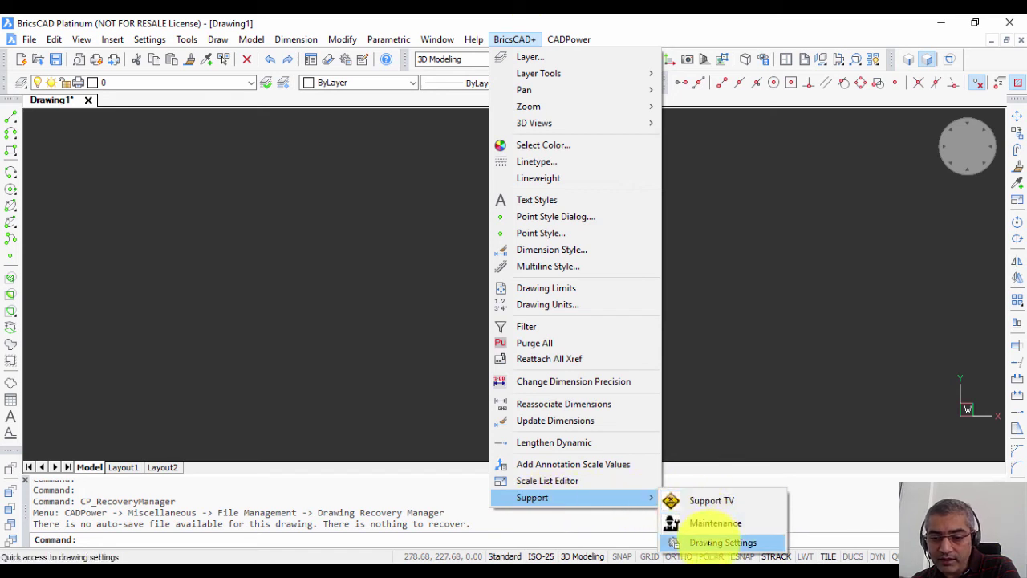
{"action": "left_click", "coordinate": [711, 542]}
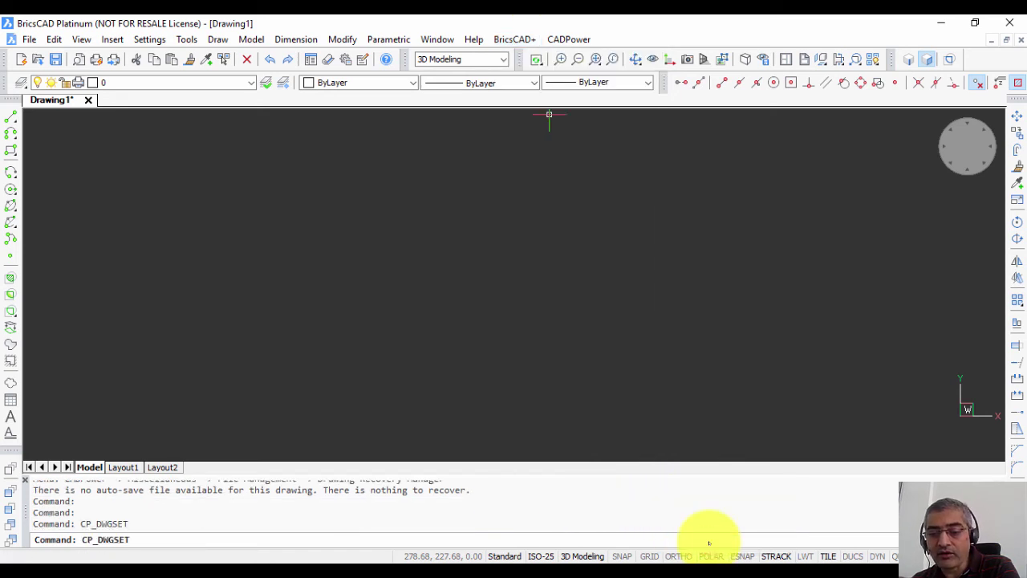
{"action": "left_click_drag", "start_coordinate": [354, 168], "coordinate": [326, 142]}
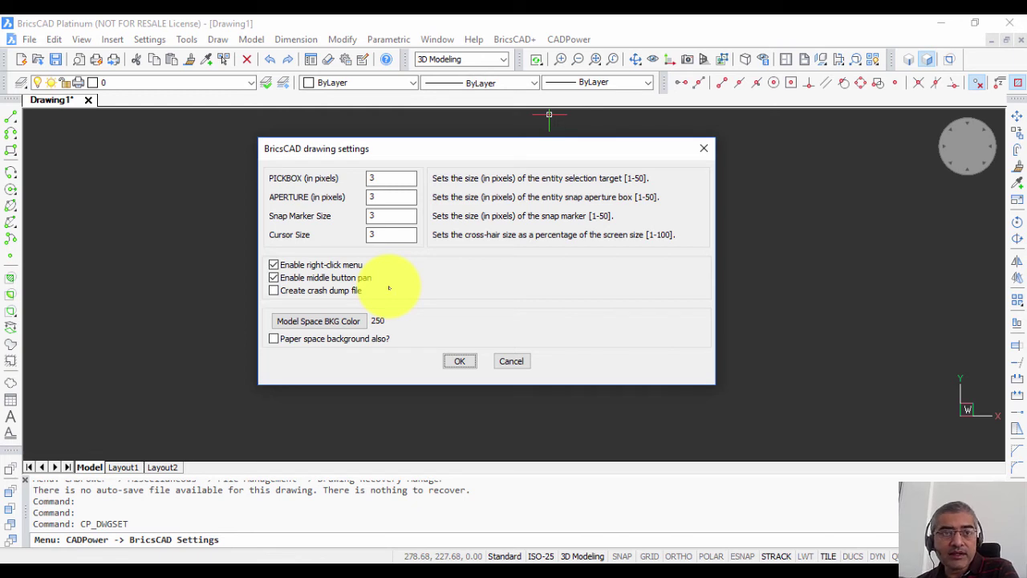
{"action": "left_click", "coordinate": [501, 360]}
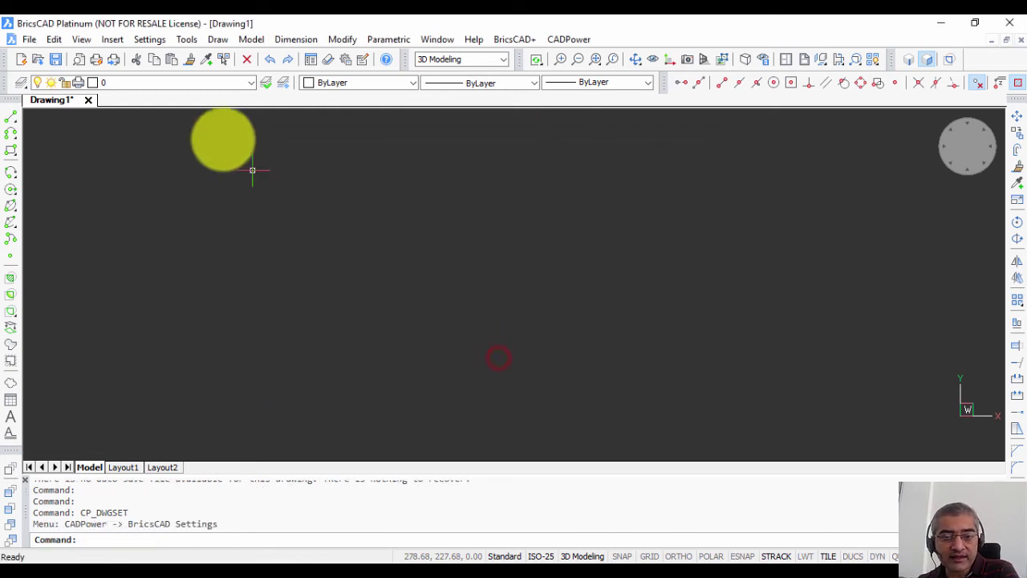
Open BricsCAD's native Settings dialog, look over its setting categories and close it
{"action": "left_click", "coordinate": [149, 40]}
{"action": "left_click", "coordinate": [167, 57]}
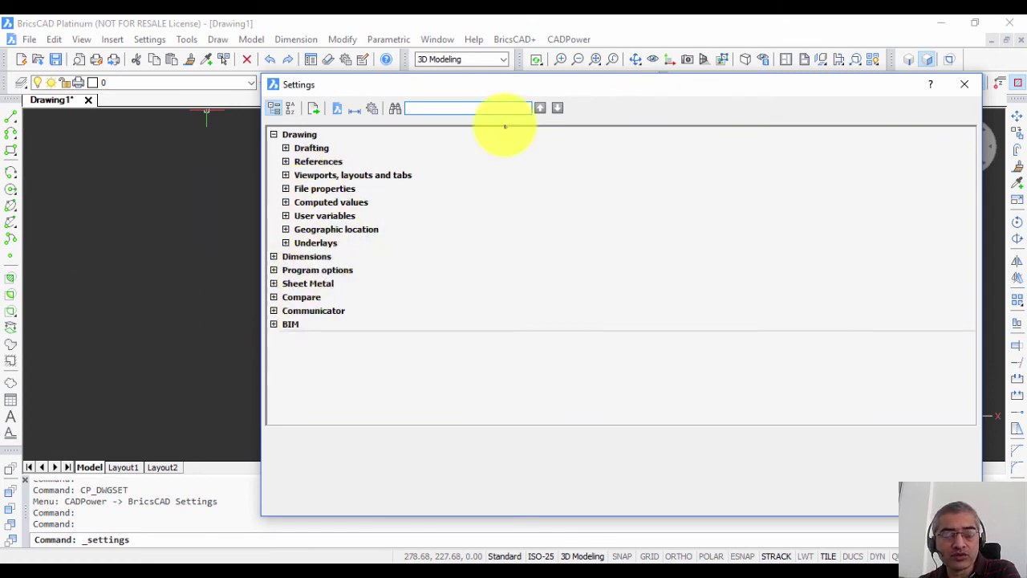
{"action": "left_click", "coordinate": [967, 83]}
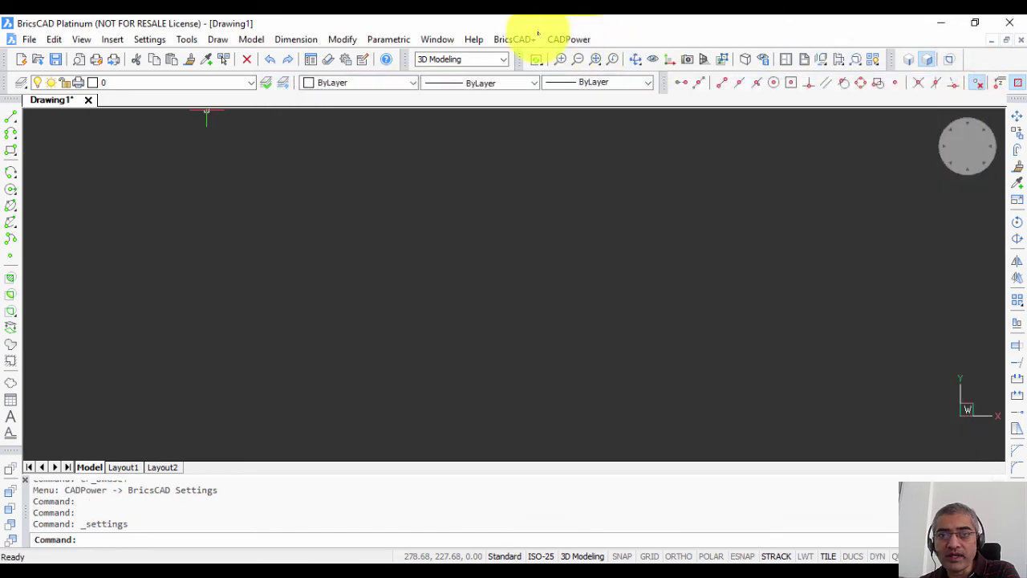
Open the Drawing Settings tool from the BricsCAD+ Support commands
{"action": "left_click", "coordinate": [517, 38]}
{"action": "mouse_move", "coordinate": [584, 497]}
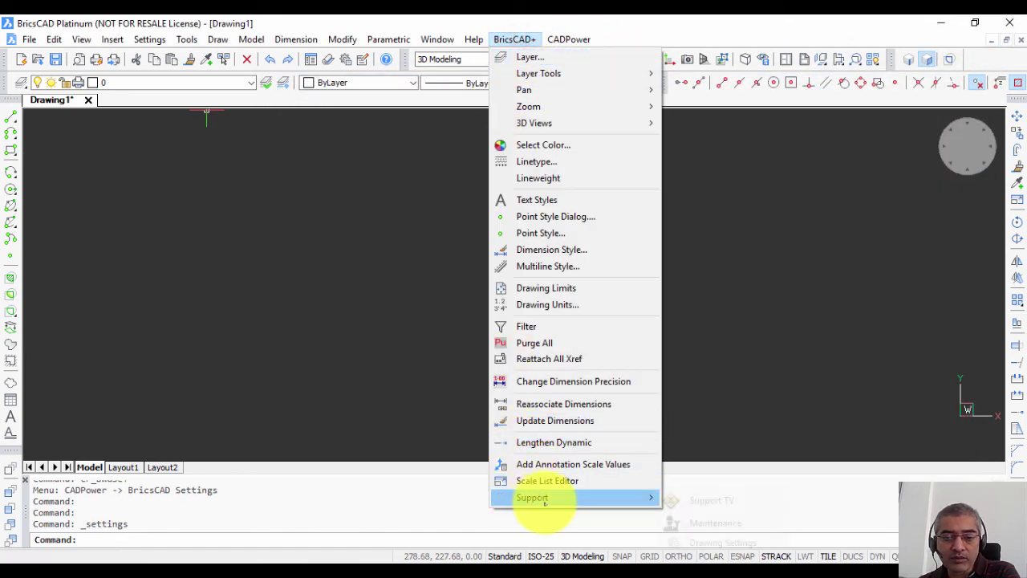
{"action": "left_click", "coordinate": [710, 541]}
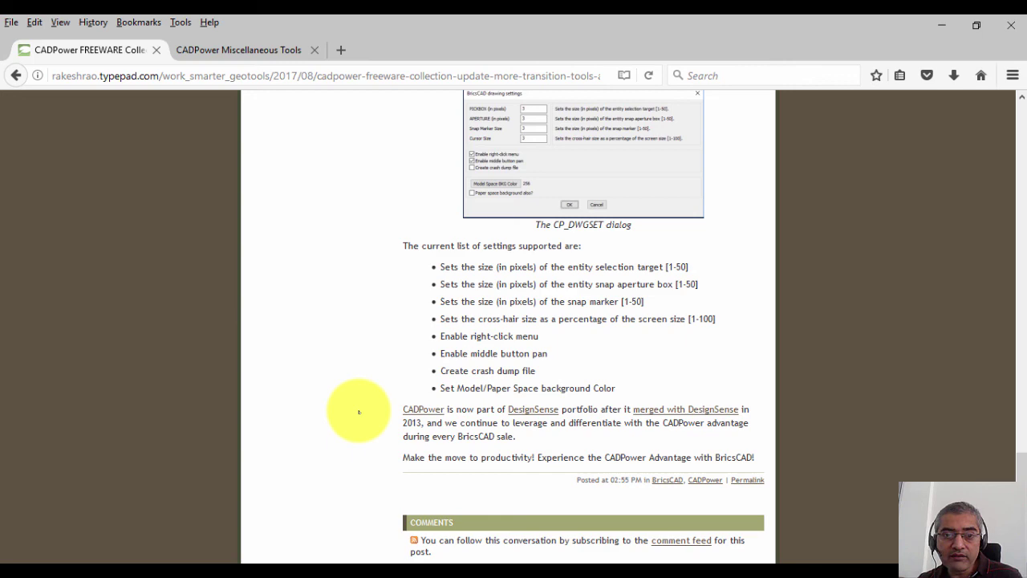
Review the freeware commands in the browser's blog post in reverse order, from CP_DWGSET back to WBLOCKBC and FILTER
{"action": "scroll", "coordinate": [359, 412], "scroll_direction": "up", "scroll_amount": 5}
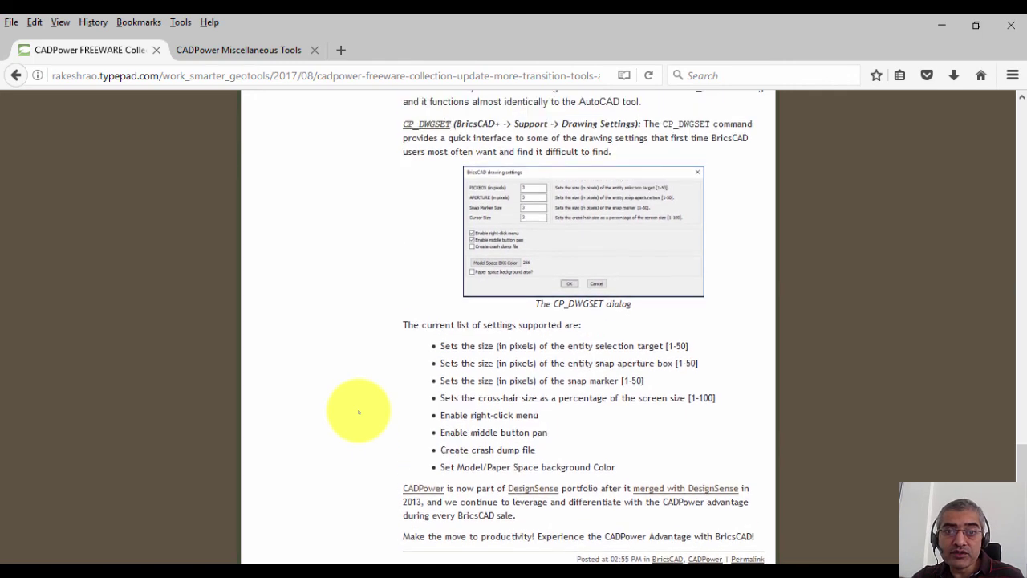
{"action": "scroll", "coordinate": [358, 412], "scroll_direction": "up", "scroll_amount": 7}
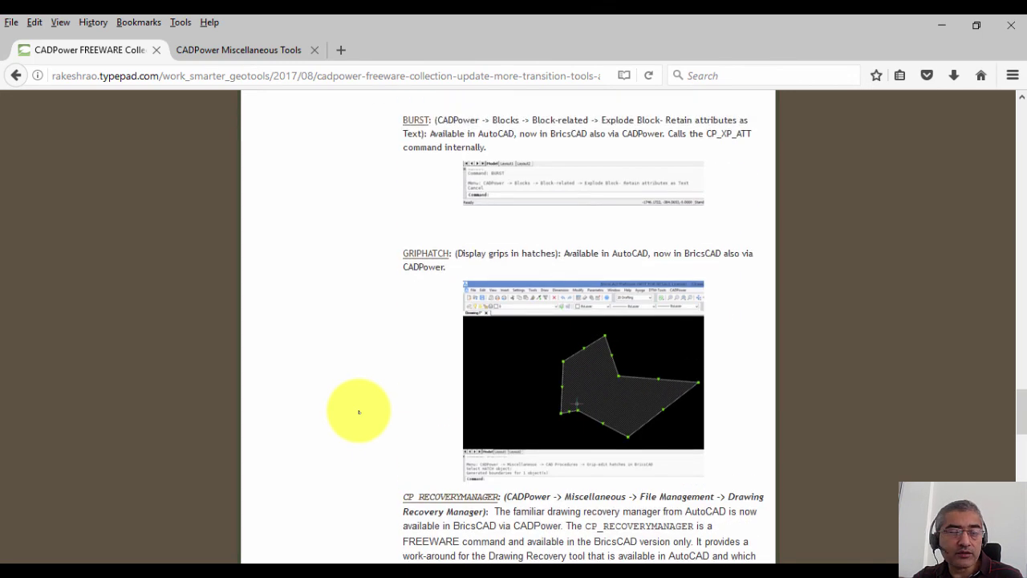
{"action": "scroll", "coordinate": [359, 412], "scroll_direction": "up", "scroll_amount": 2}
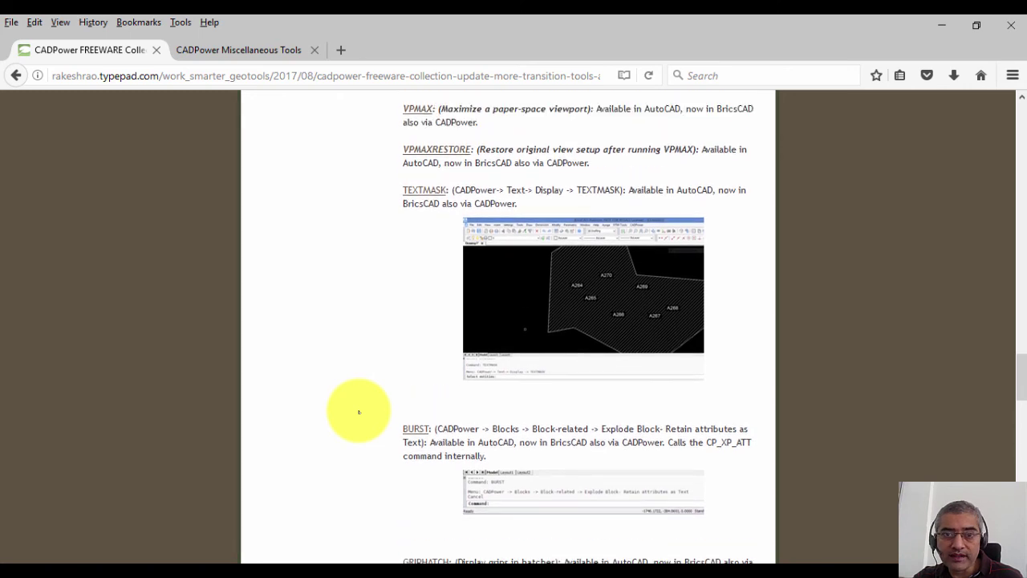
{"action": "scroll", "coordinate": [358, 412], "scroll_direction": "up", "scroll_amount": 4}
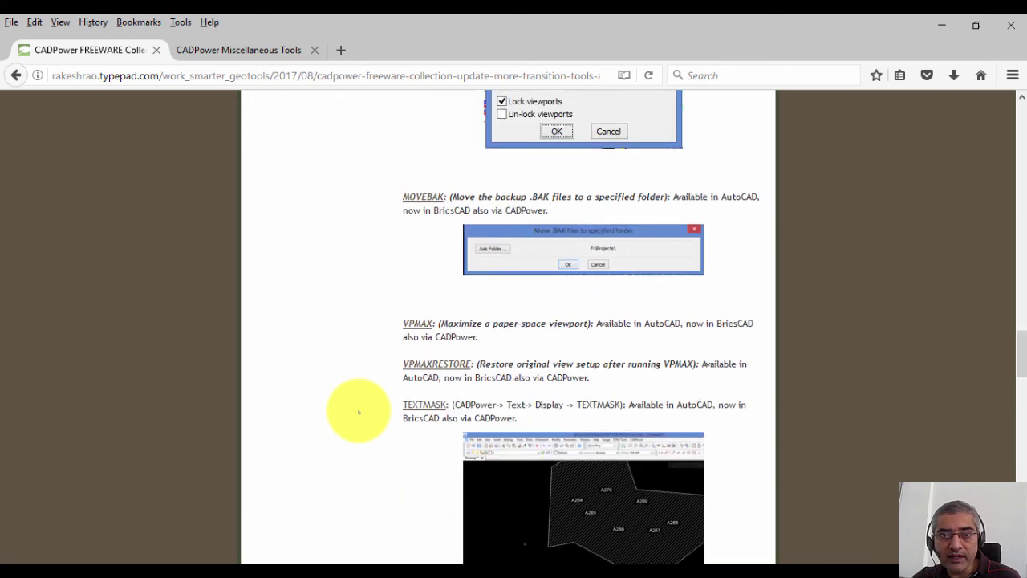
{"action": "scroll", "coordinate": [359, 412], "scroll_direction": "up", "scroll_amount": 6}
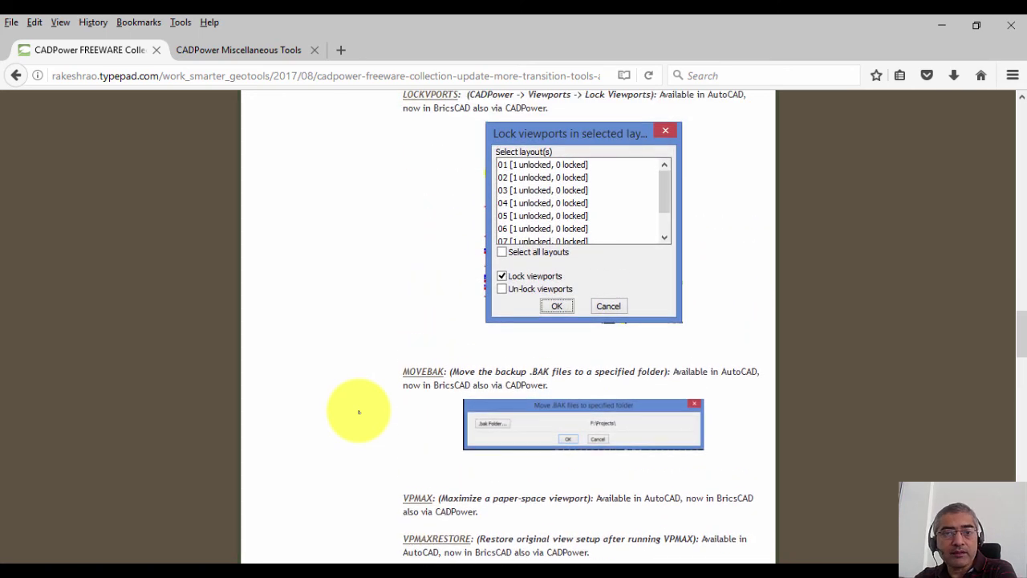
{"action": "scroll", "coordinate": [359, 411], "scroll_direction": "up", "scroll_amount": 9}
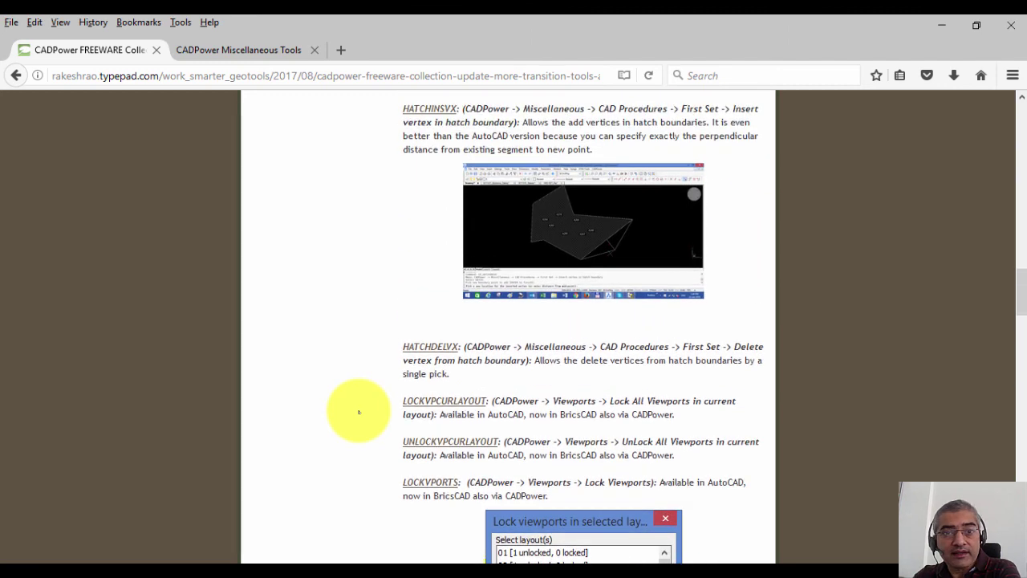
{"action": "scroll", "coordinate": [359, 412], "scroll_direction": "up", "scroll_amount": 7}
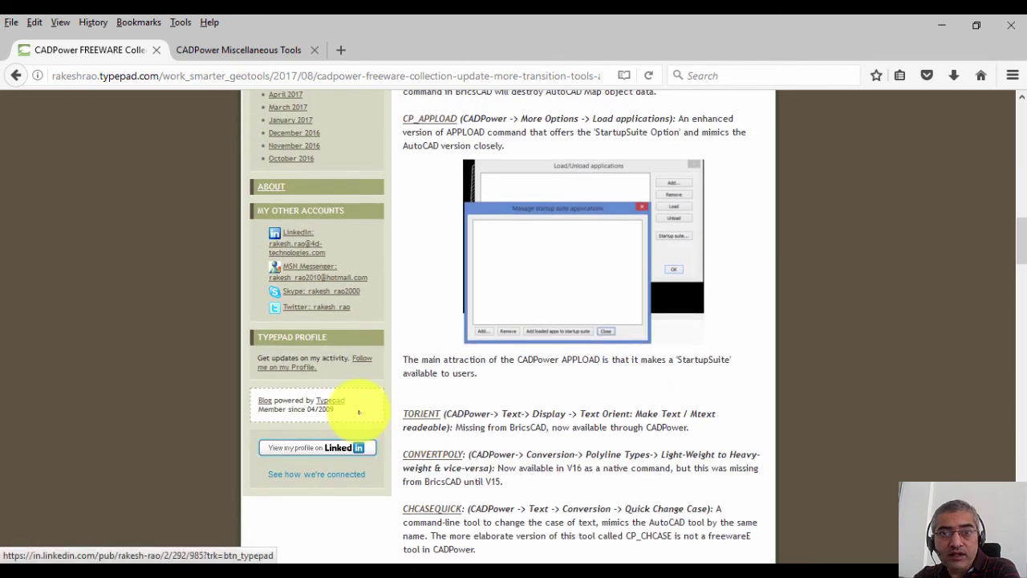
{"action": "scroll", "coordinate": [359, 411], "scroll_direction": "up", "scroll_amount": 6}
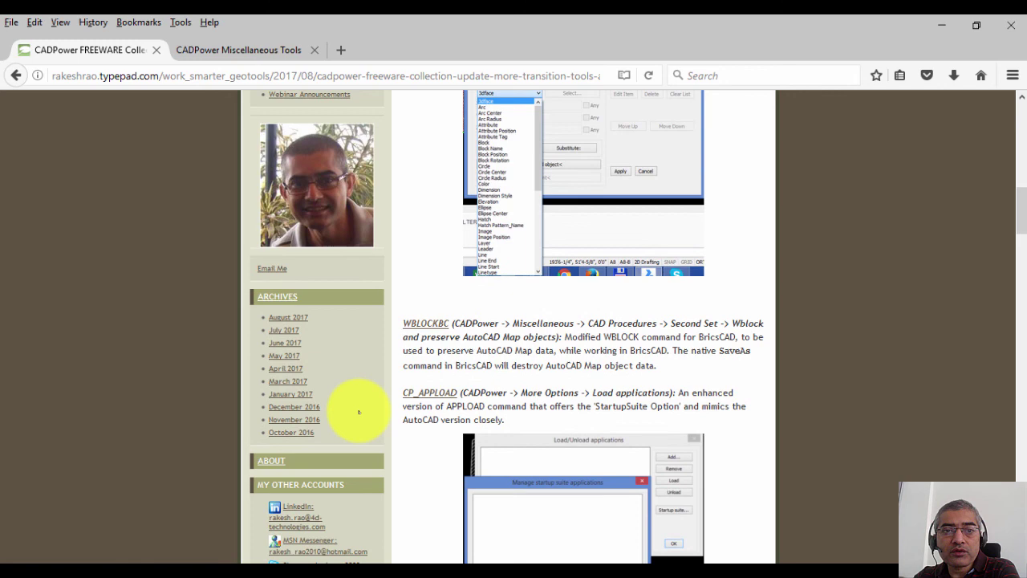
{"action": "scroll", "coordinate": [359, 412], "scroll_direction": "up", "scroll_amount": 1}
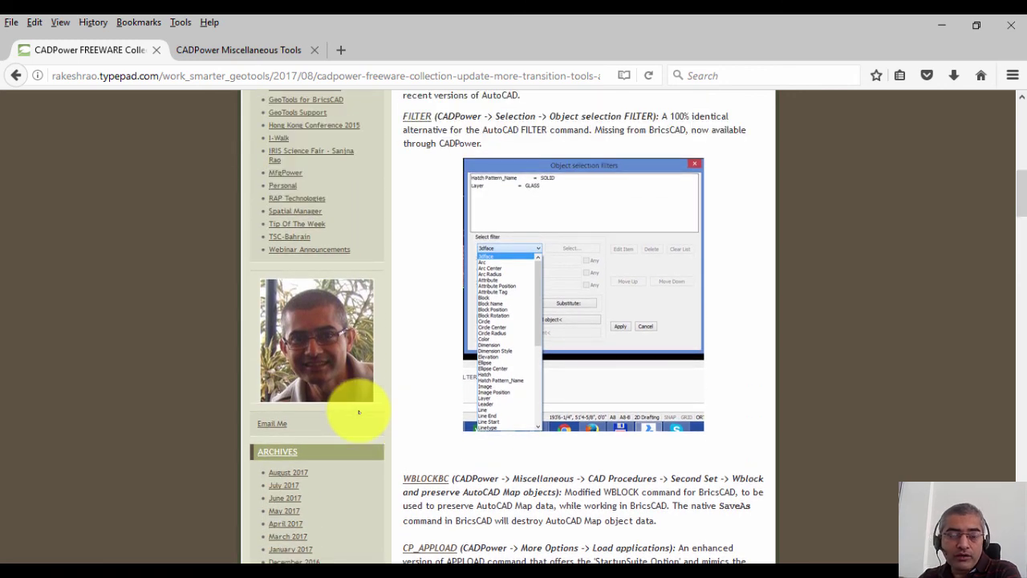